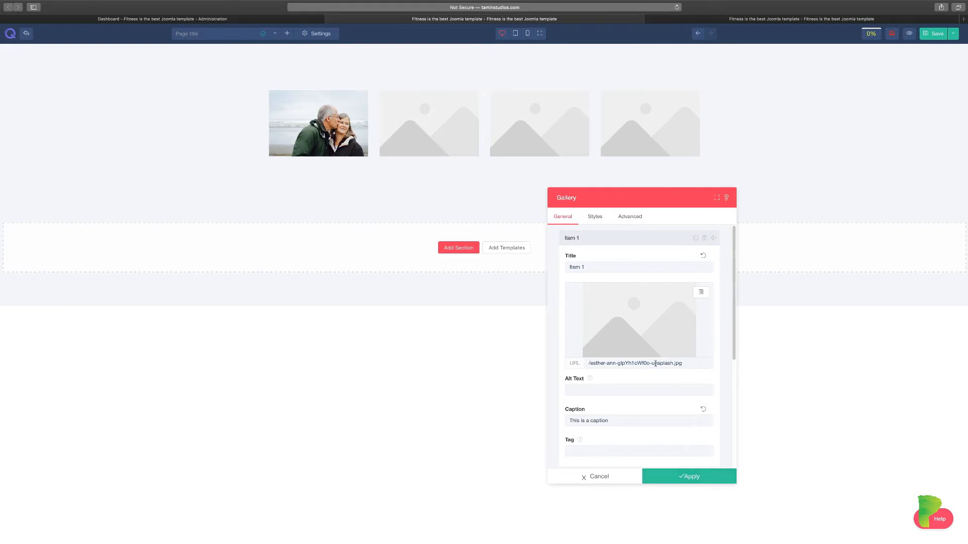
Confirm Item 1 shows the esther-ann couple photo and collapse Item 1's settings.
scroll(659, 371, down, 2)
scroll(656, 372, up, 2)
click(604, 237)
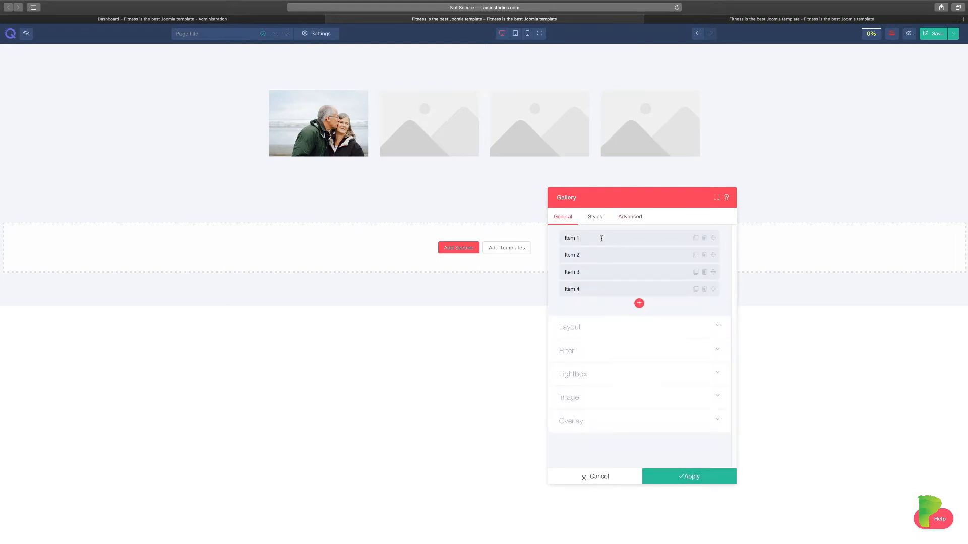
Replace Item 2's placeholder with the caroline-hernandez photo from Media Manager and copy its URL.
click(594, 256)
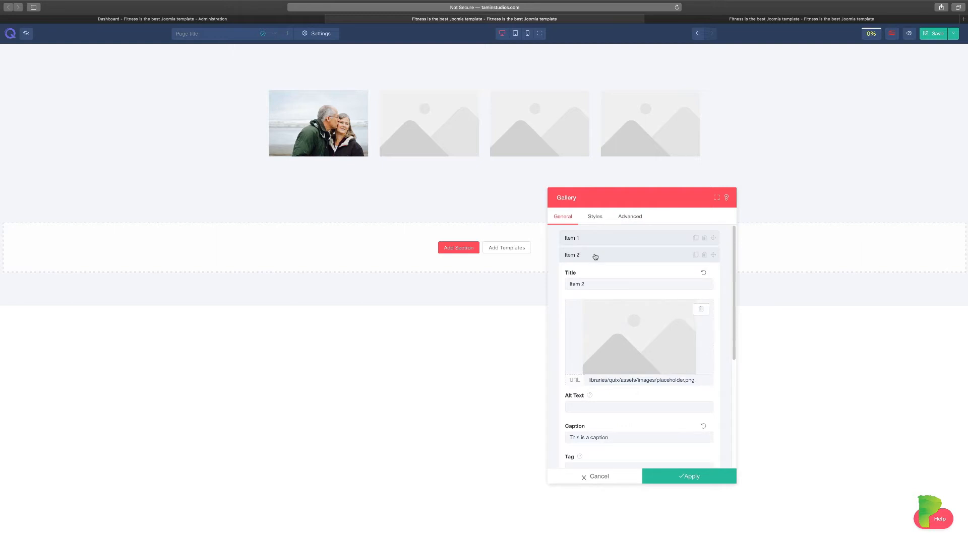
click(701, 309)
click(617, 327)
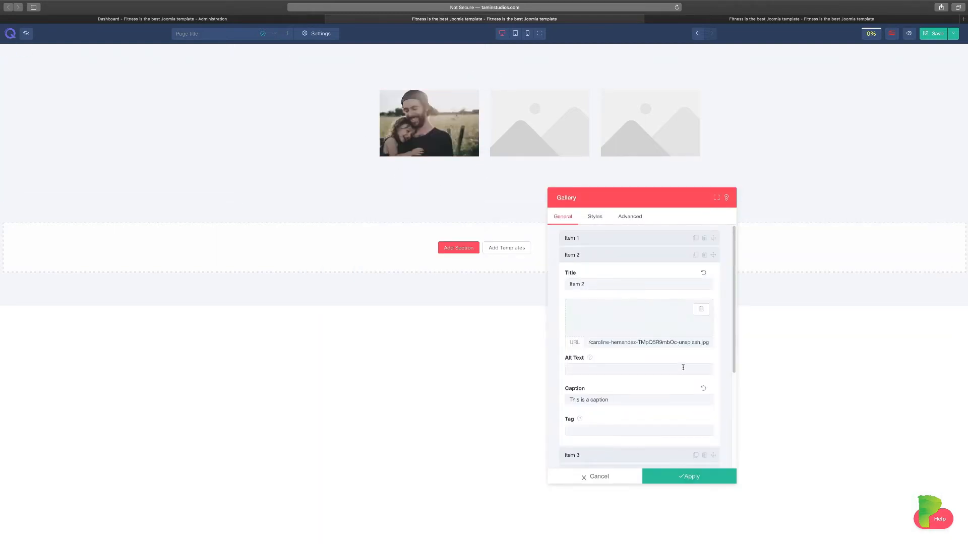
triple_click(662, 343)
key(super+c)
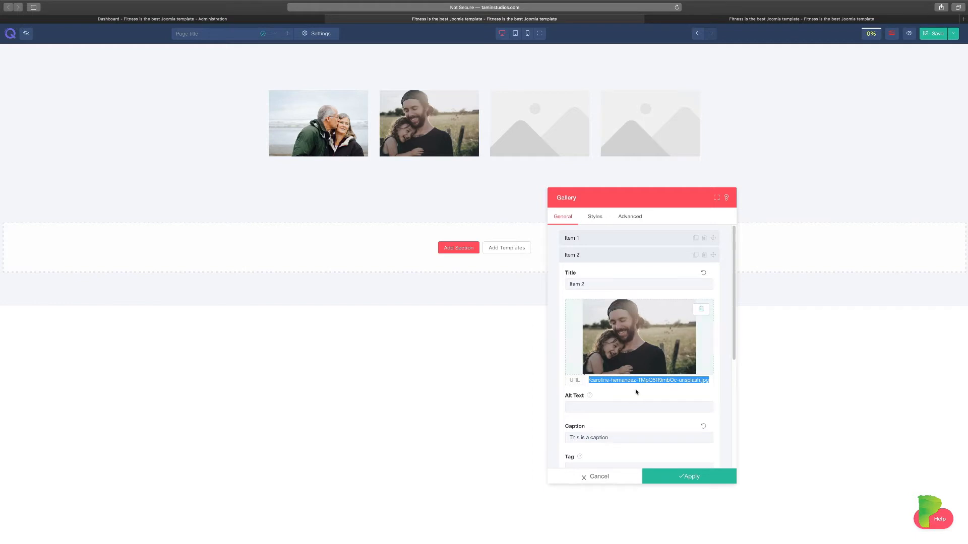
click(593, 256)
Paste the caroline-hernandez photo URL into Items 3 and 4.
click(597, 276)
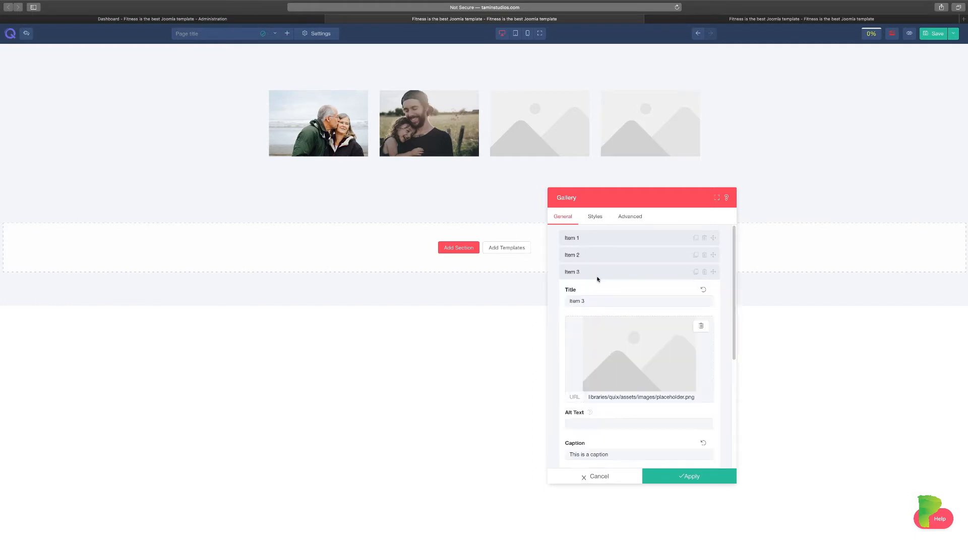
triple_click(630, 397)
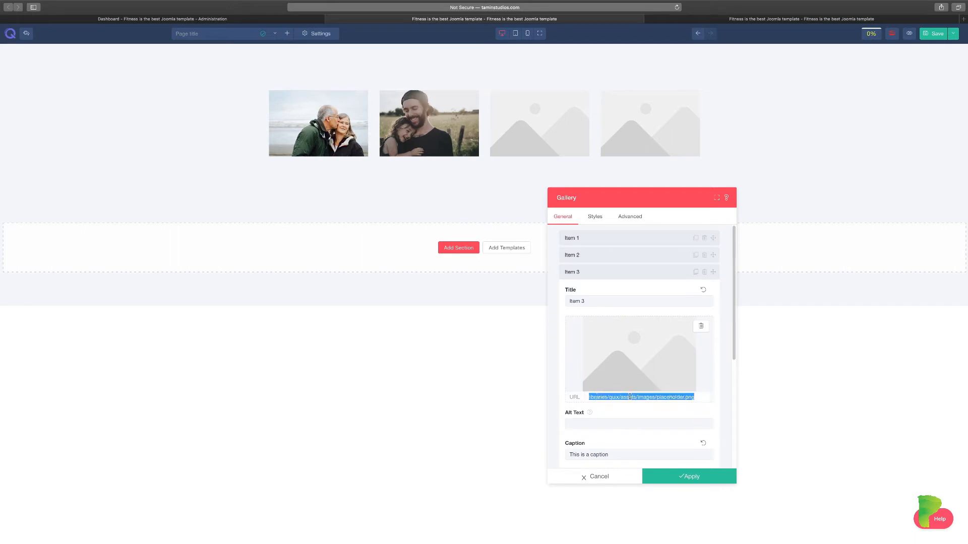
click(613, 274)
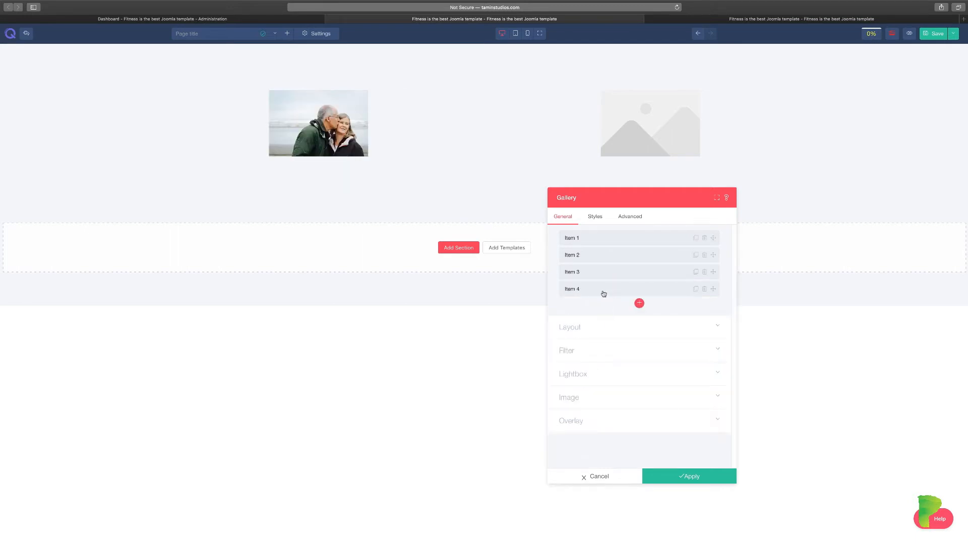
click(603, 293)
triple_click(637, 413)
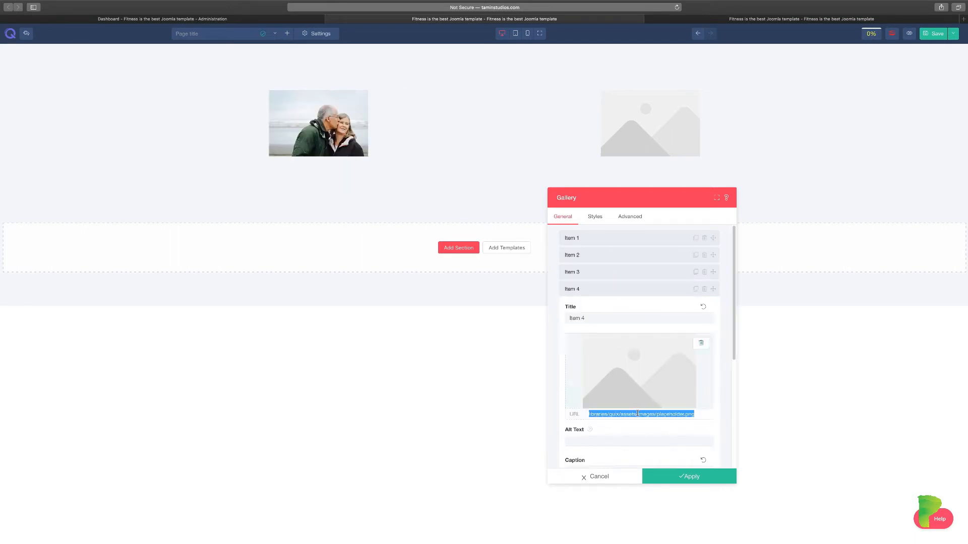
key(super+v)
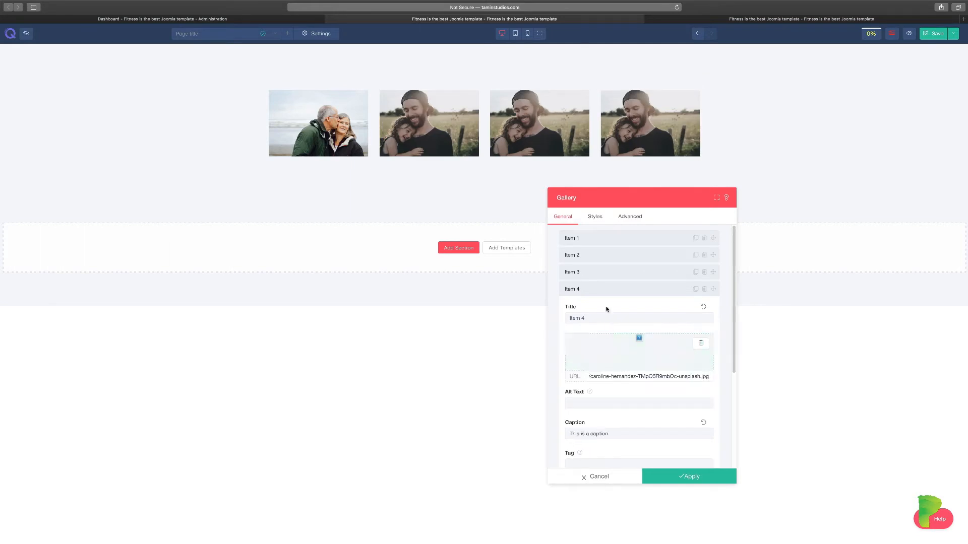
click(608, 289)
Enable Responsive Grid in the Layout section and settle on the 1-3 layout.
click(609, 329)
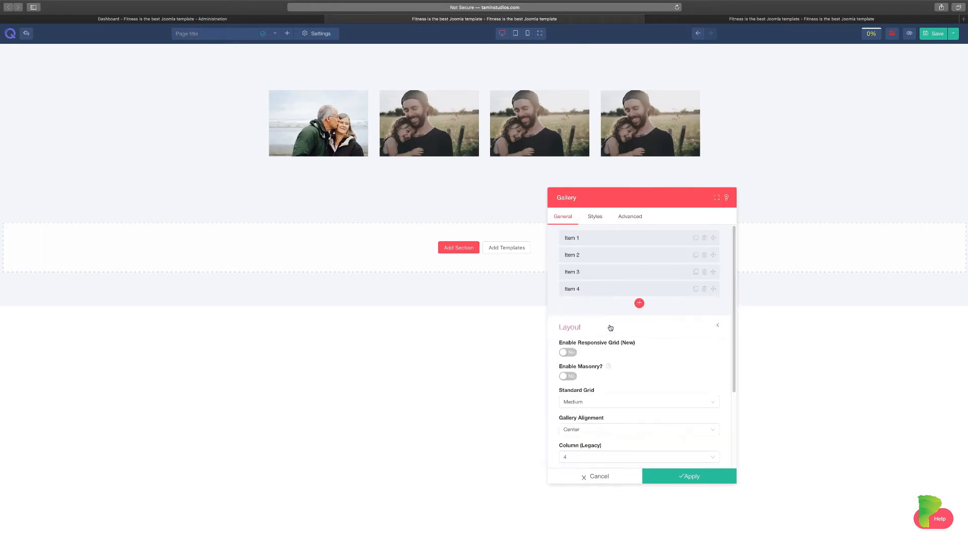
click(568, 352)
click(608, 379)
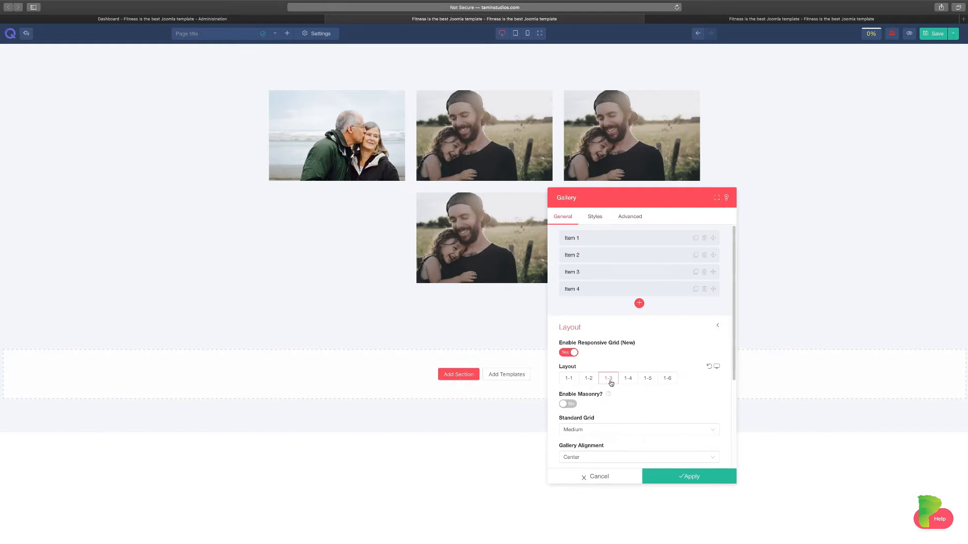
click(648, 379)
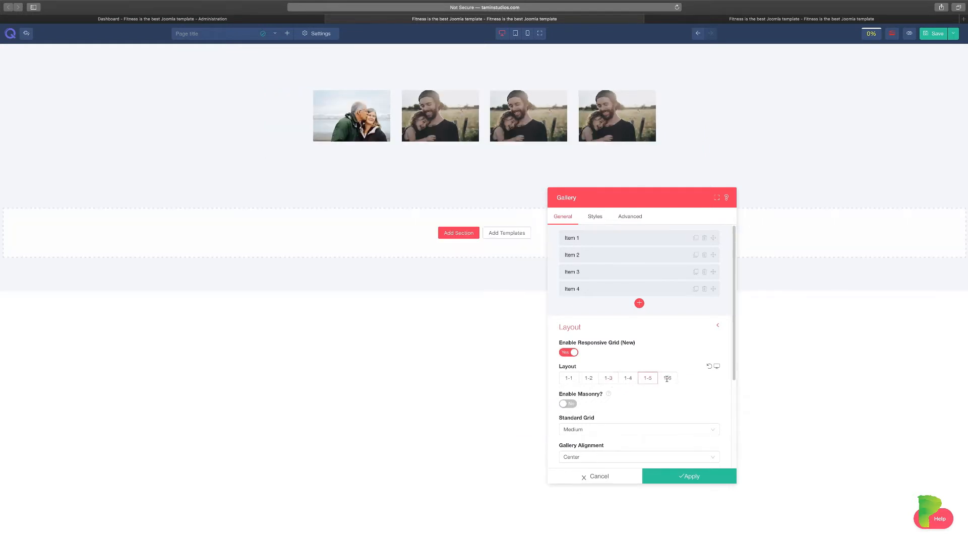
click(666, 378)
click(568, 378)
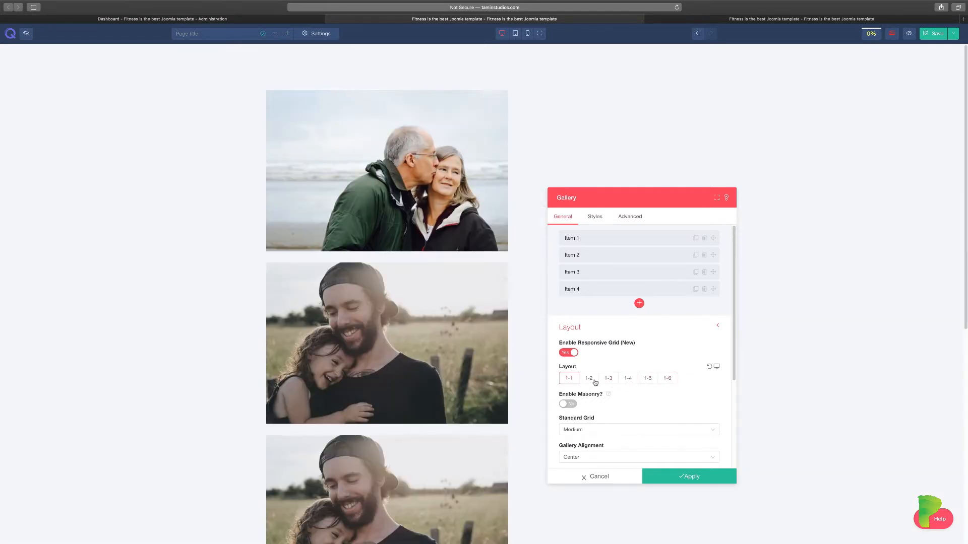
click(595, 382)
click(610, 378)
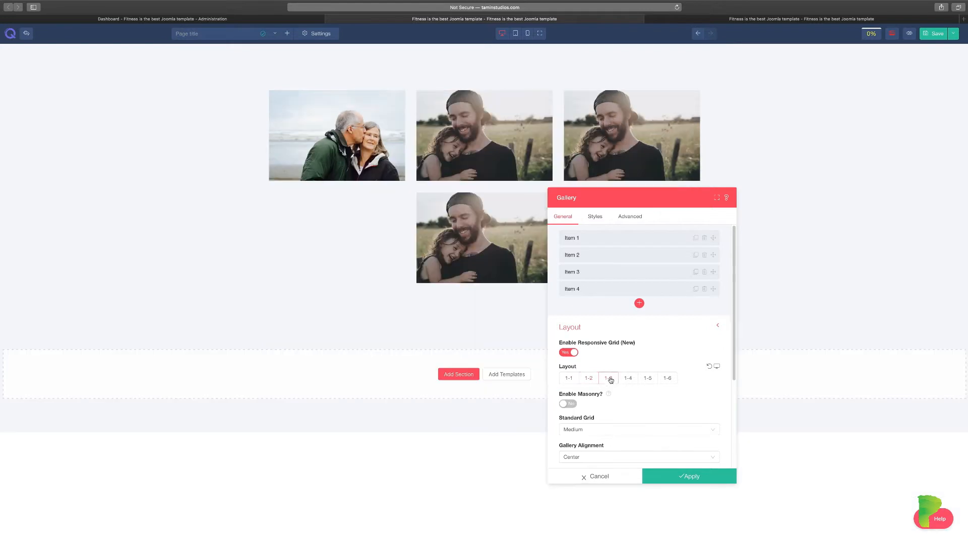
Set Standard Grid spacing to Stack and leave Enable Masonry off.
click(568, 403)
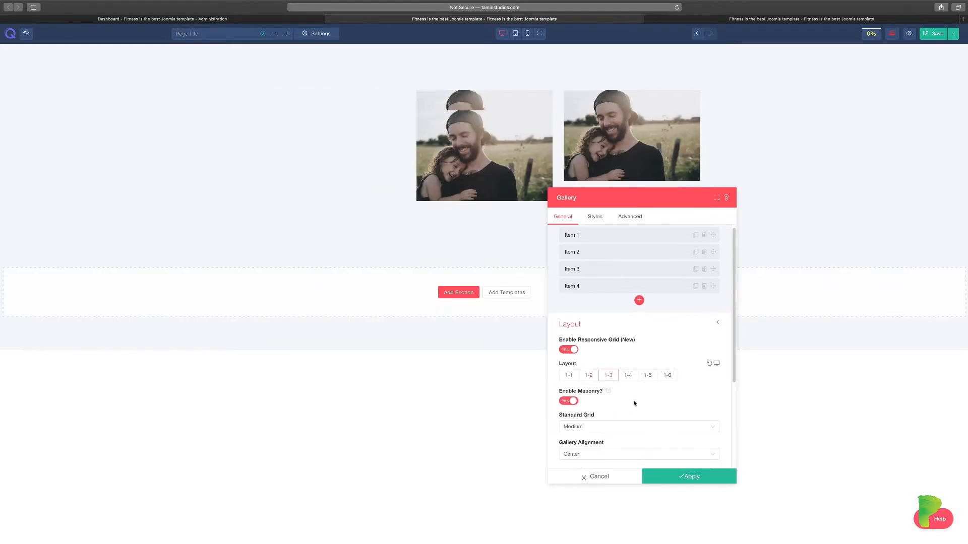
scroll(647, 402, down, 2)
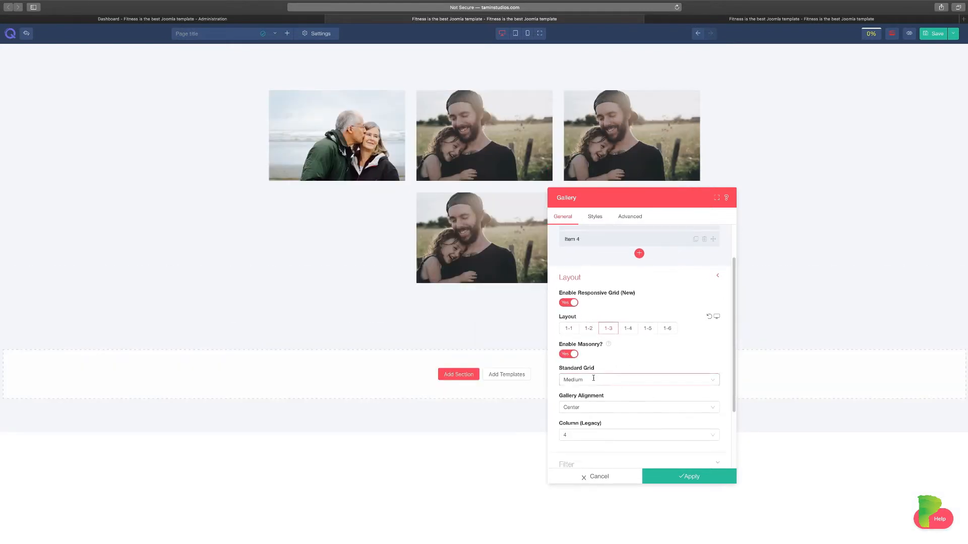
click(594, 379)
click(579, 416)
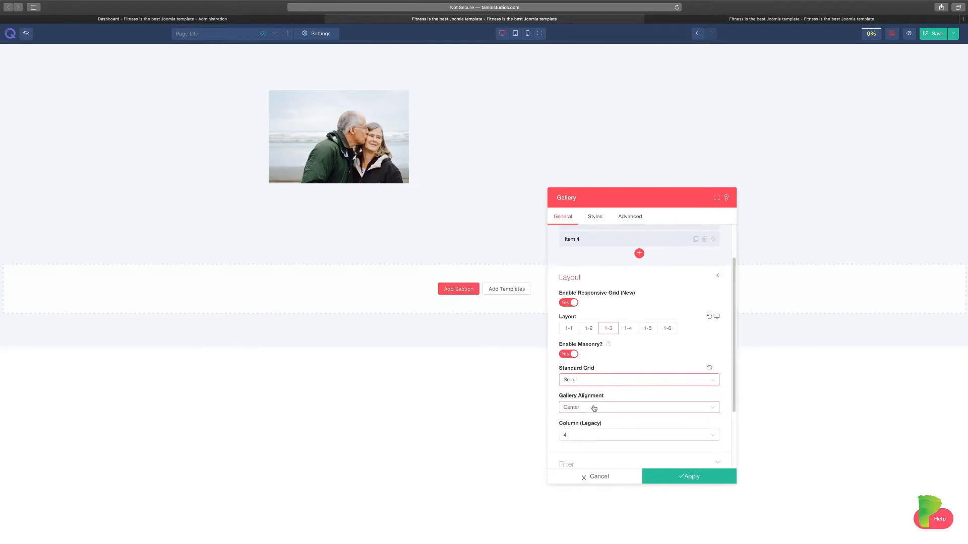
click(600, 381)
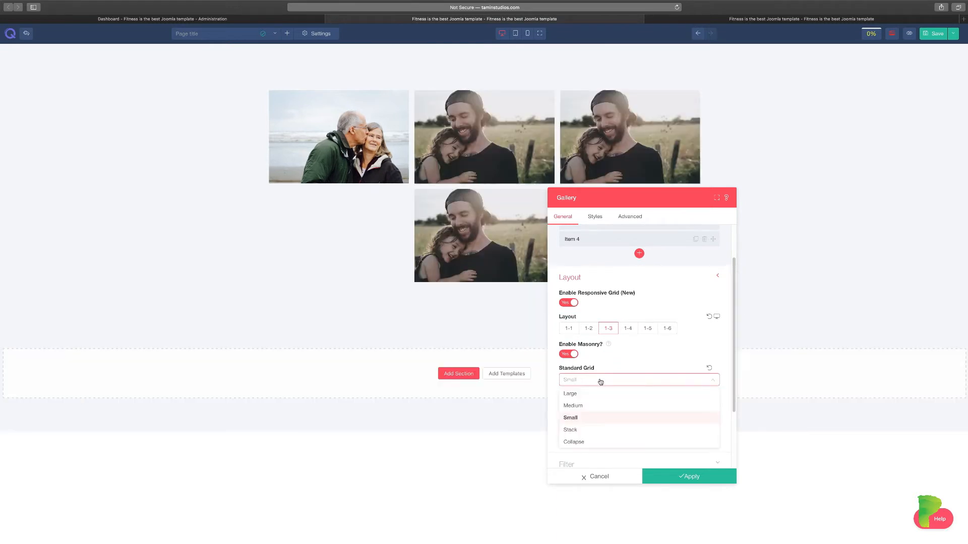
click(588, 431)
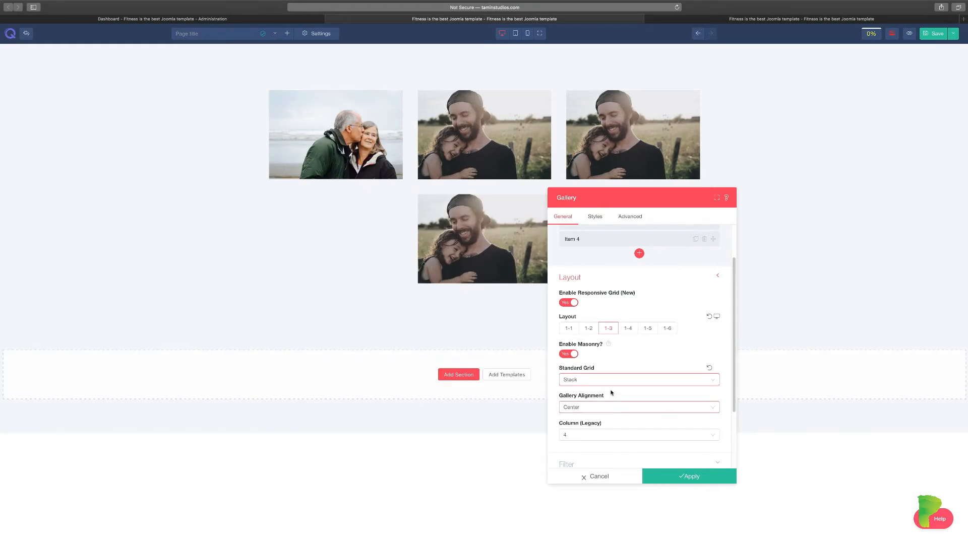
click(569, 354)
scroll(602, 411, down, 2)
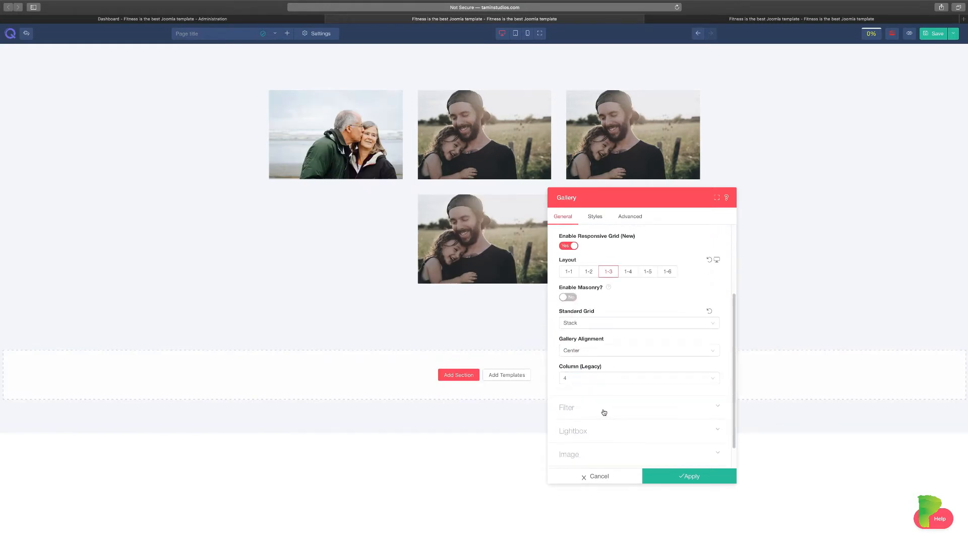
click(600, 413)
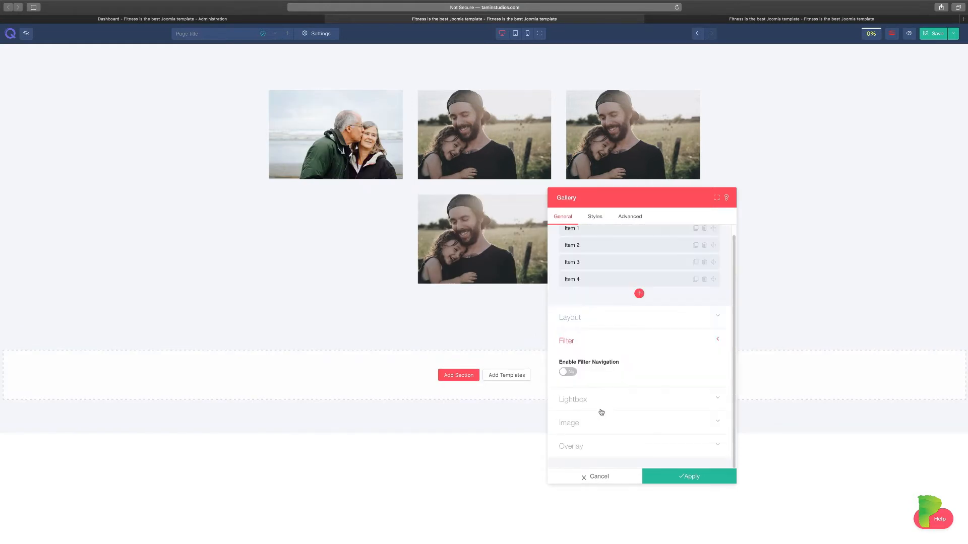
Turn on filter navigation with Filter Alignment kept at Center.
click(570, 373)
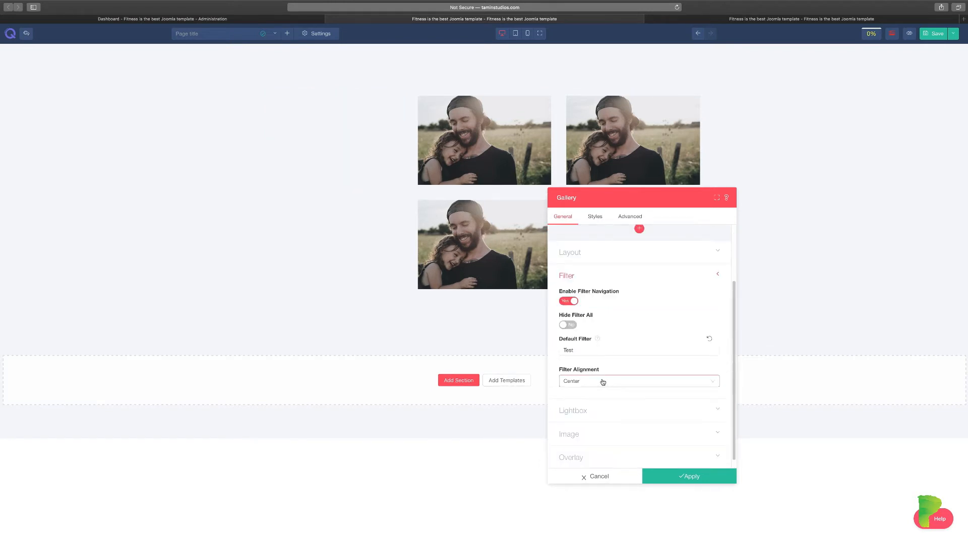
click(601, 382)
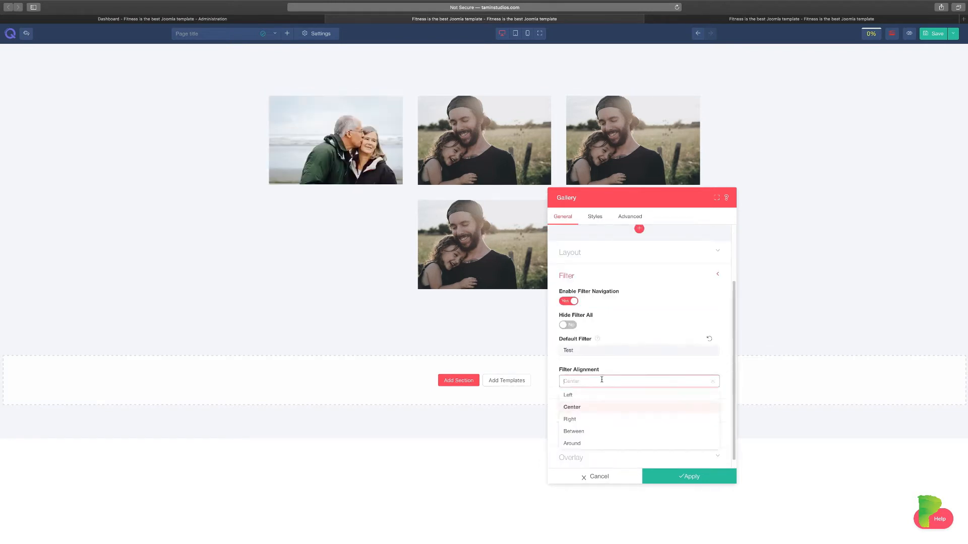
click(585, 418)
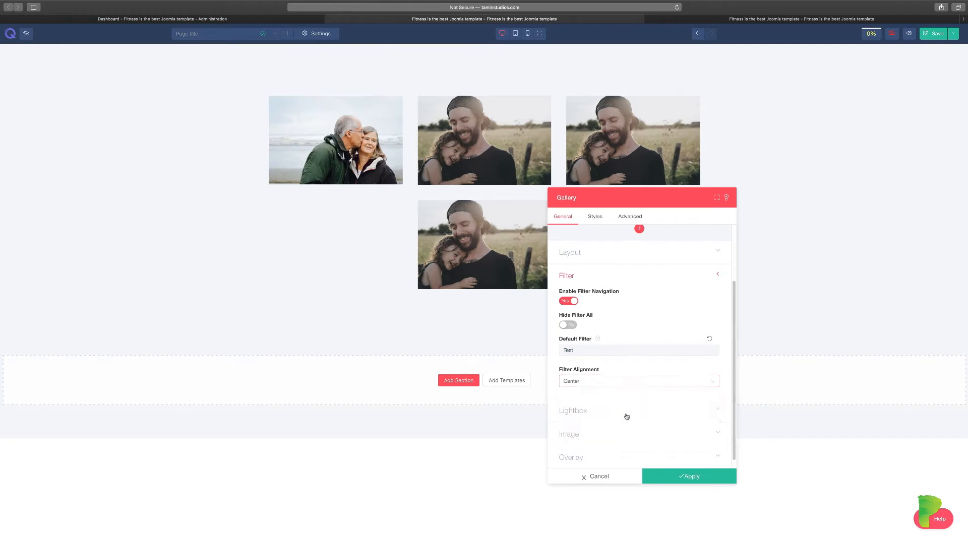
Enable the Lightbox Gallery with Fade style and preview it on the couple photo.
click(595, 408)
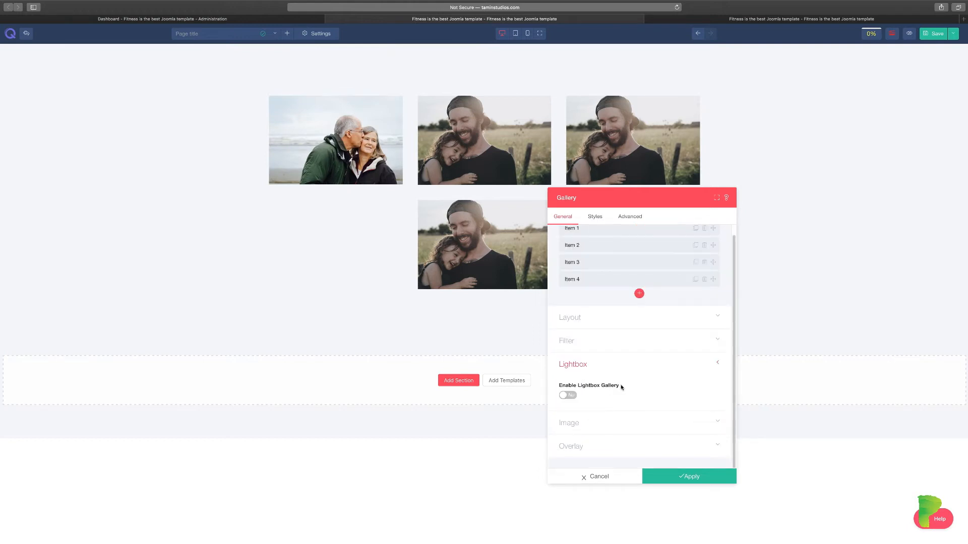
click(570, 397)
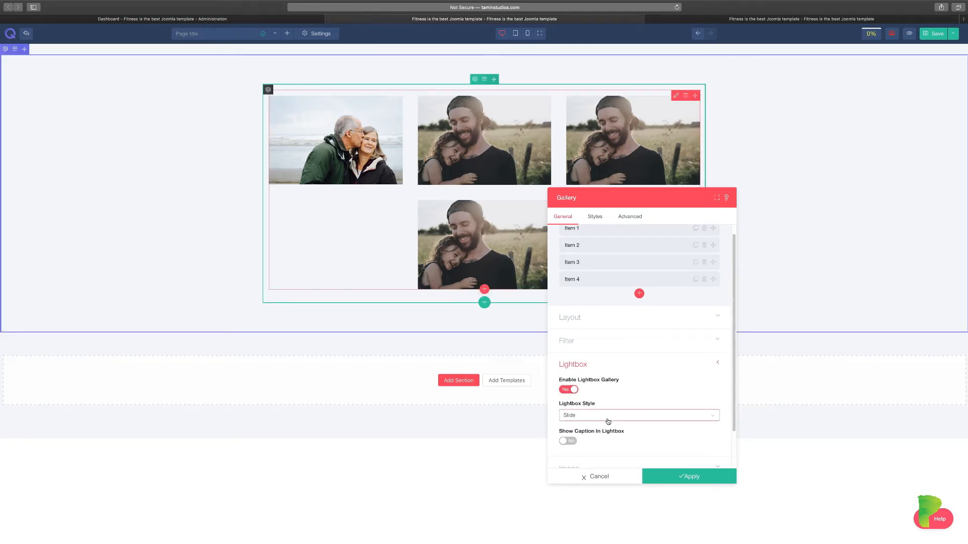
click(610, 413)
click(585, 440)
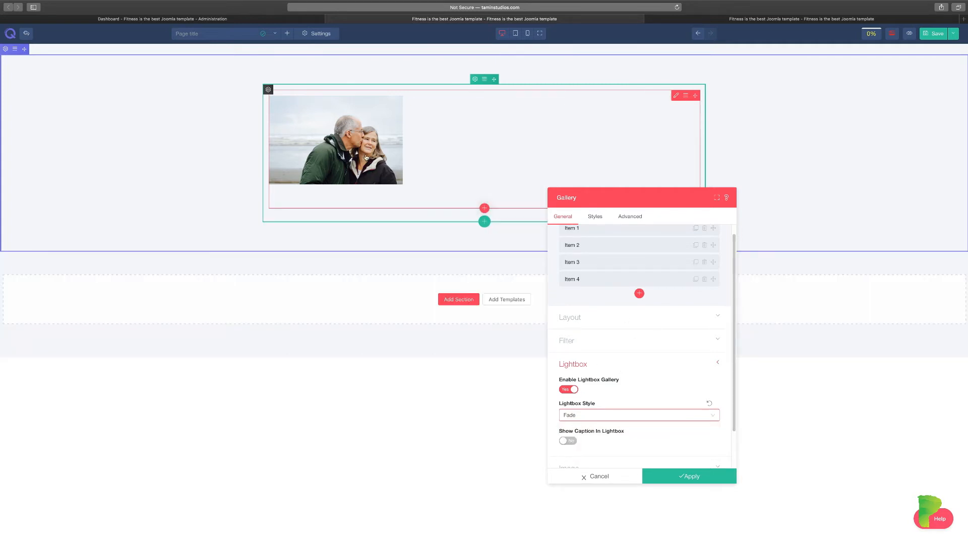
click(366, 158)
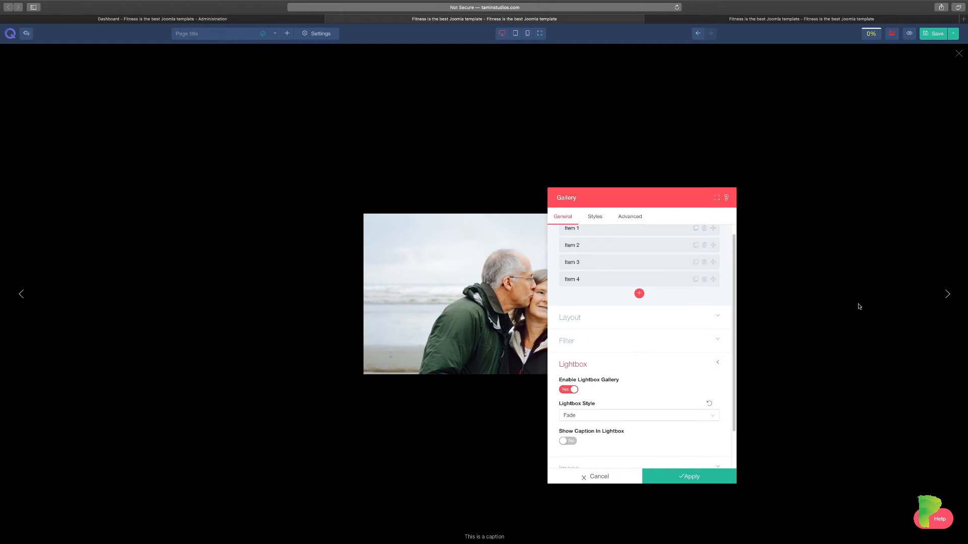
Move the Gallery panel aside and preview the Scale lightbox style.
drag(645, 201, 753, 180)
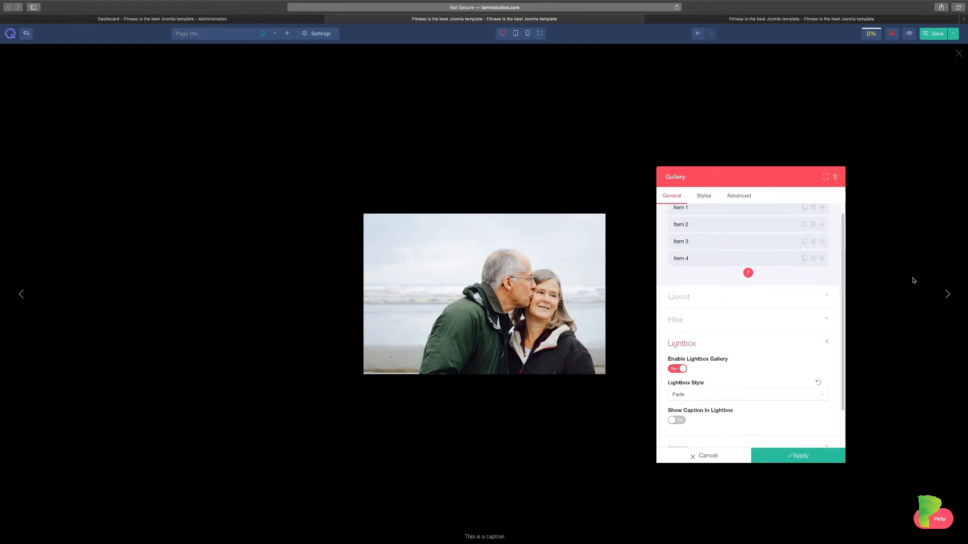
click(948, 295)
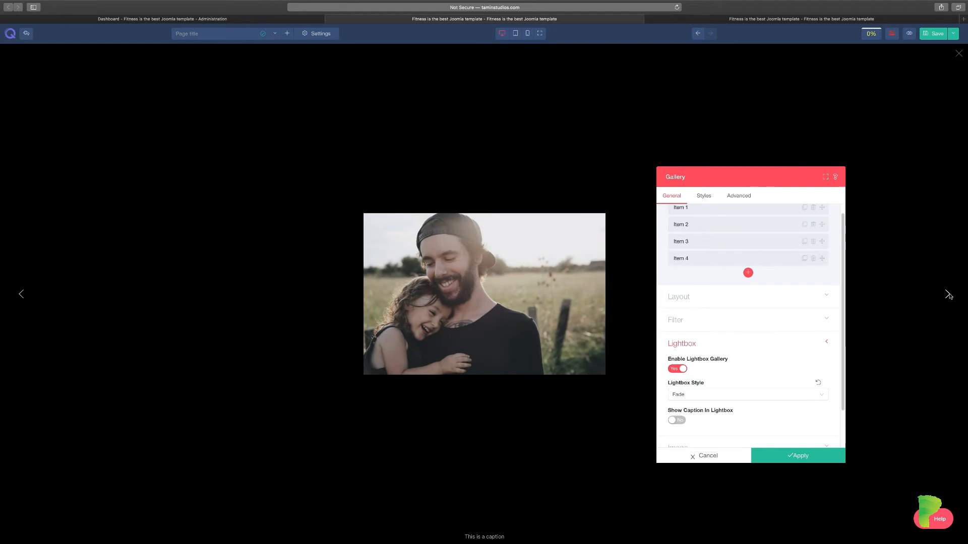
click(690, 400)
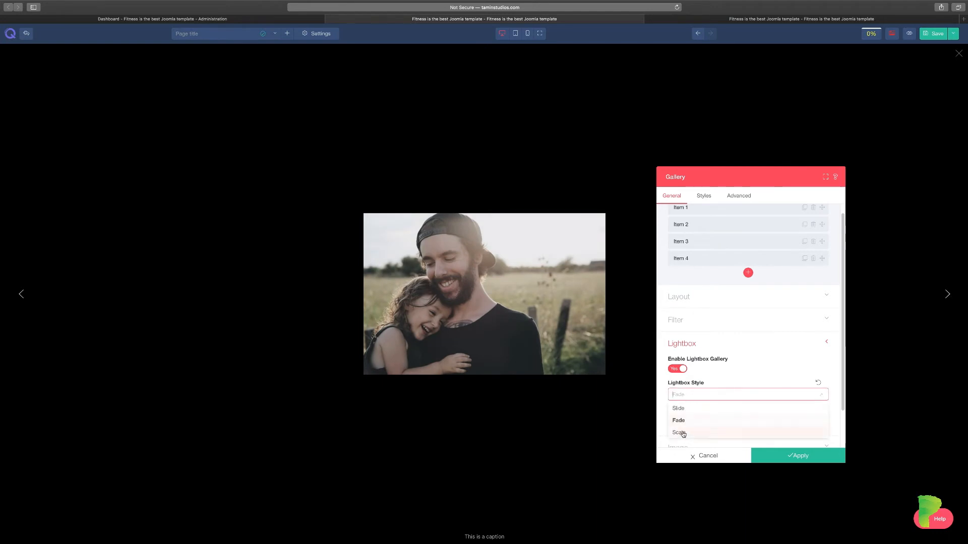
click(683, 432)
click(465, 164)
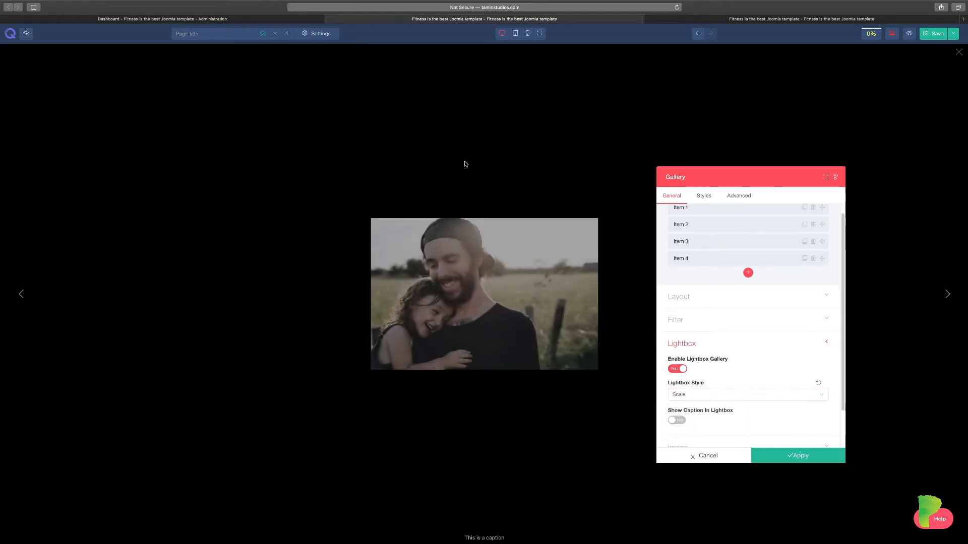
Switch the lightbox style to Slide and turn on Show Caption In Lightbox.
click(698, 401)
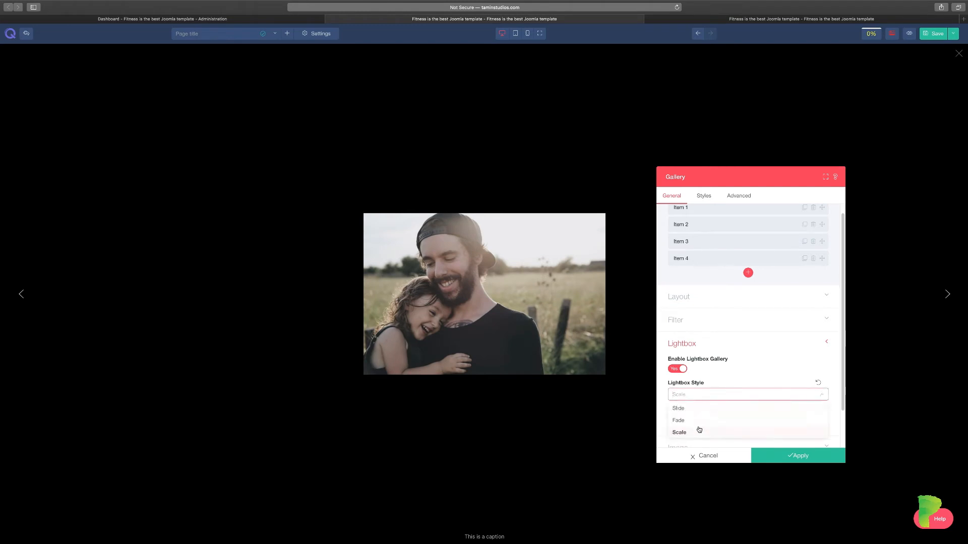
click(692, 409)
click(356, 153)
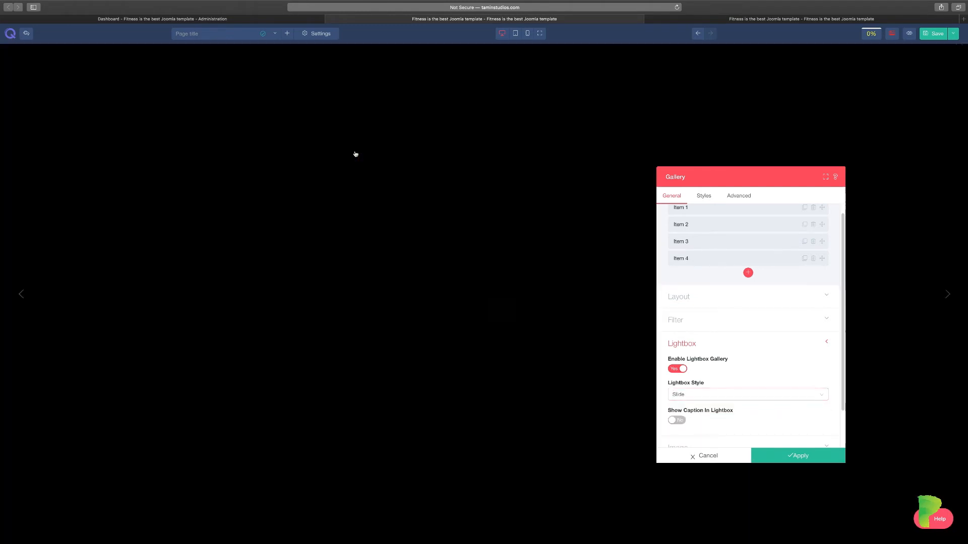
click(946, 295)
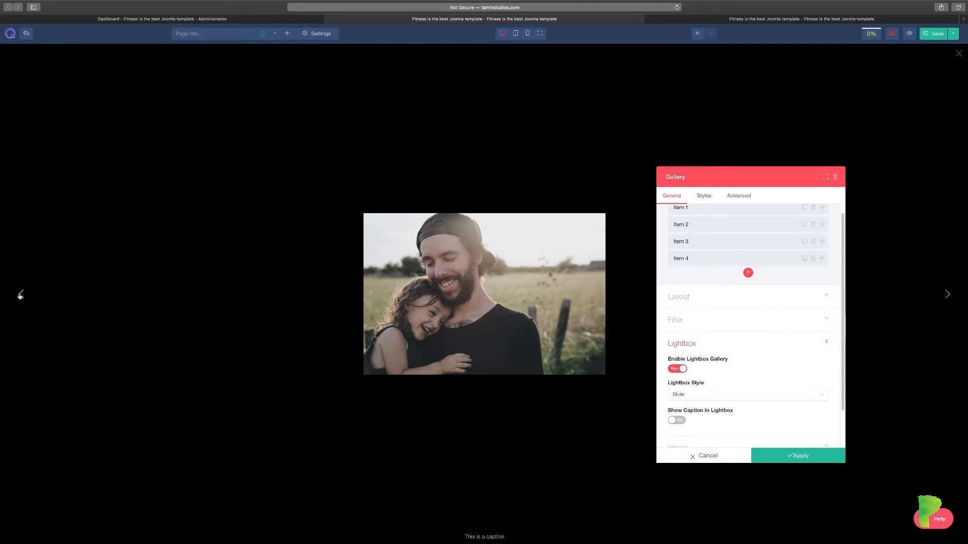
click(20, 295)
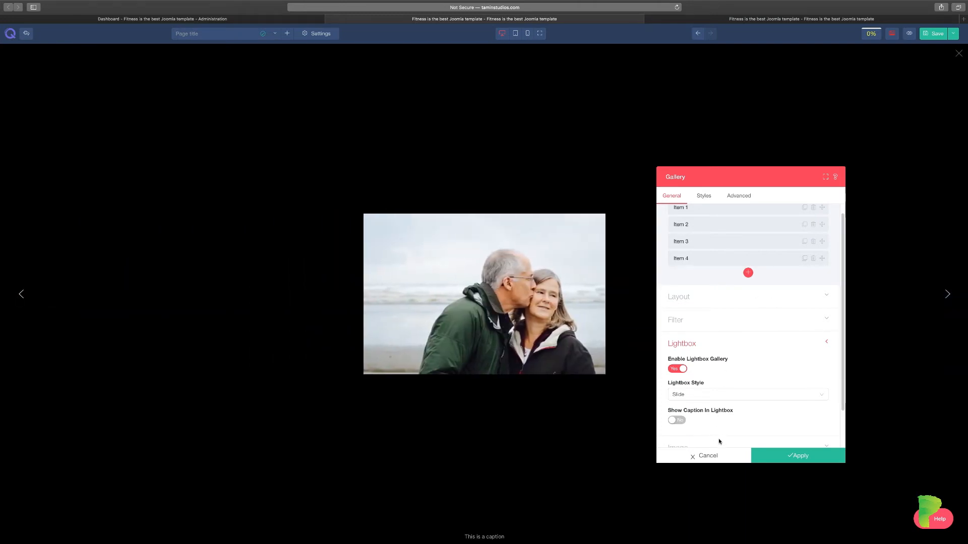
scroll(725, 418, down, 1)
click(678, 408)
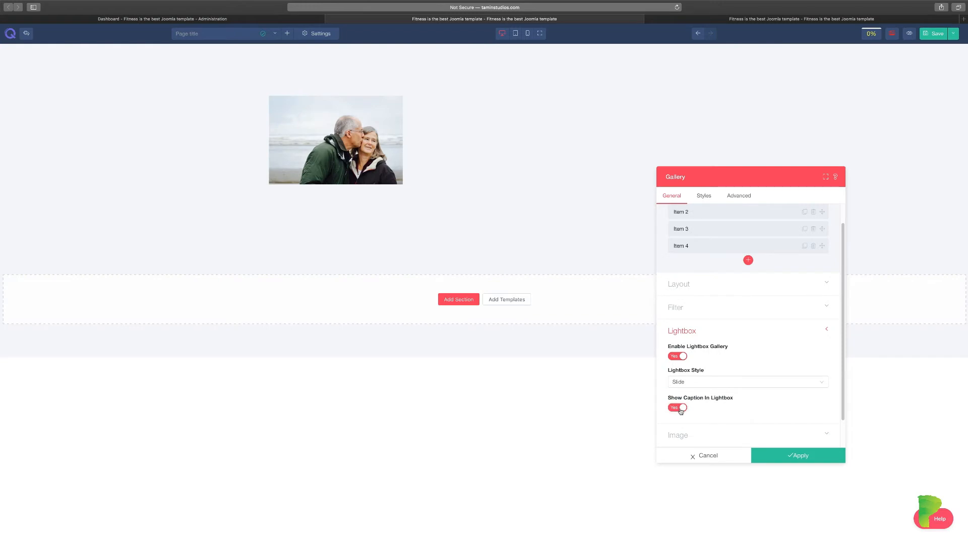
Set Image Adjustment to Fill and switch Show Overlay to Yes.
scroll(754, 400, down, 2)
click(742, 401)
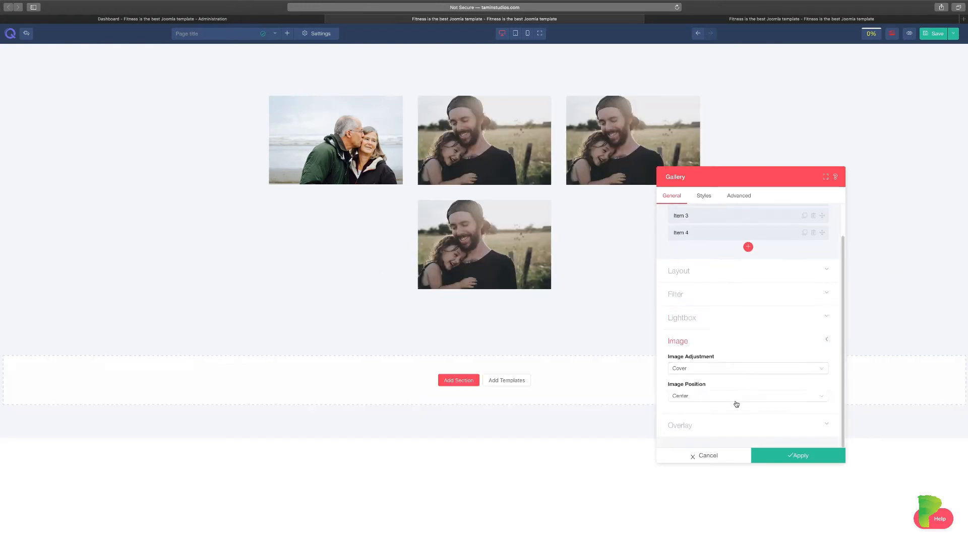
click(733, 367)
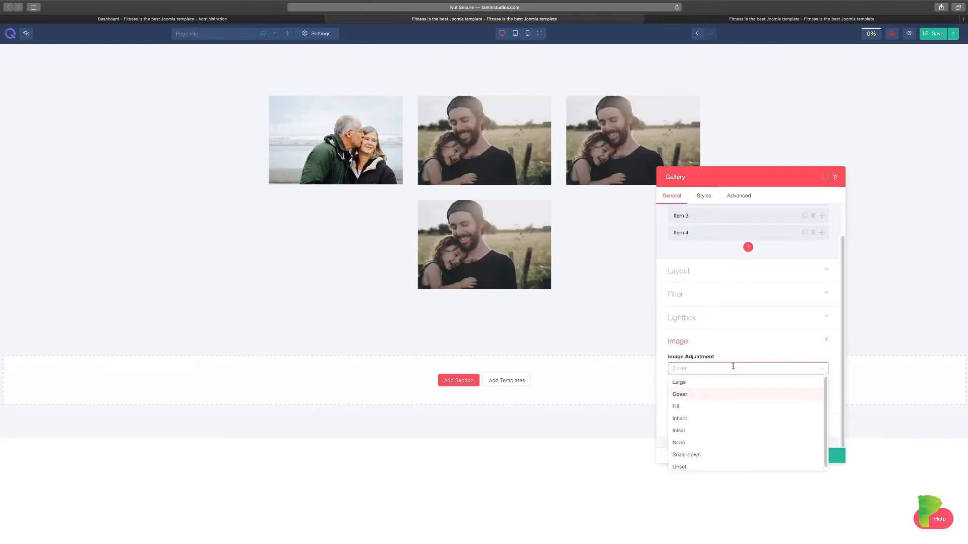
click(695, 406)
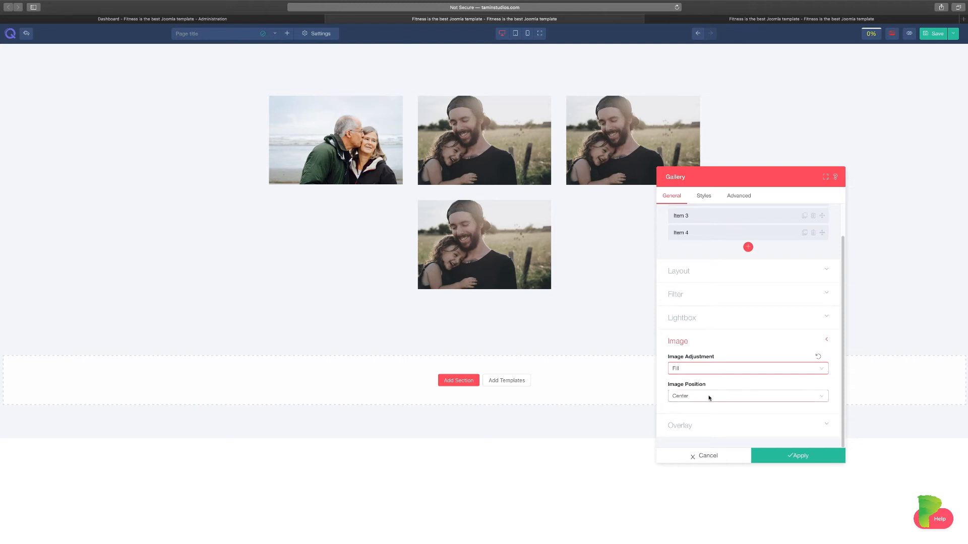
click(715, 427)
click(676, 421)
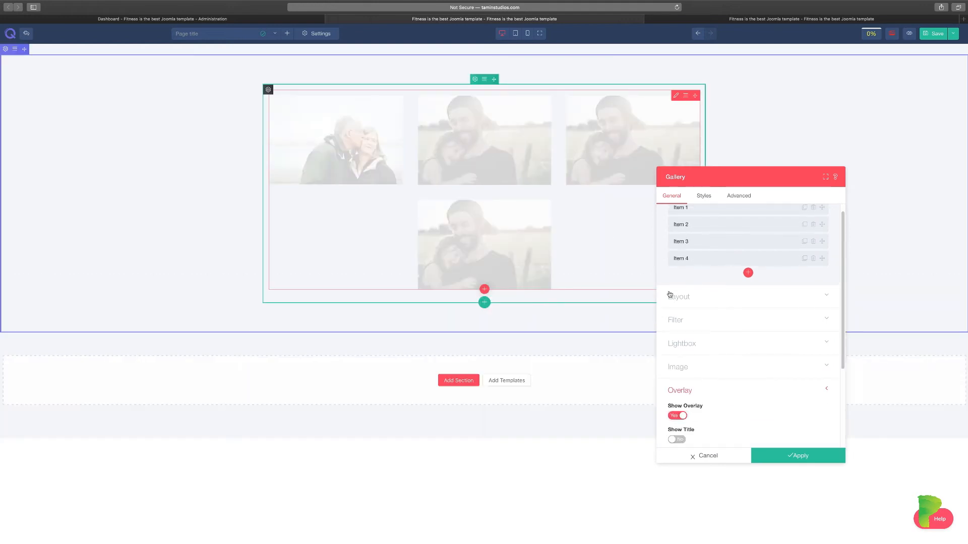
Show item titles on the overlay, captions off, only on hover.
scroll(718, 410, down, 2)
click(677, 368)
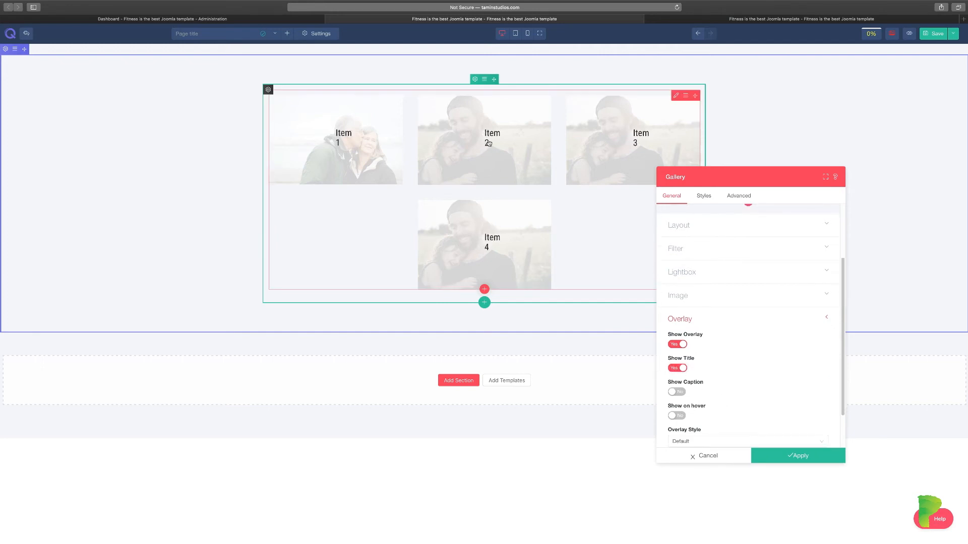
click(685, 393)
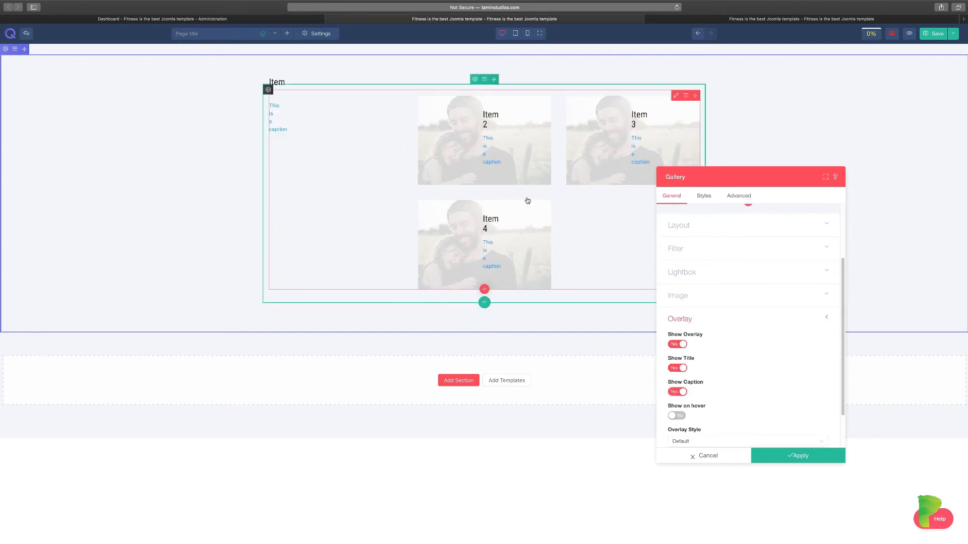
click(674, 396)
click(677, 416)
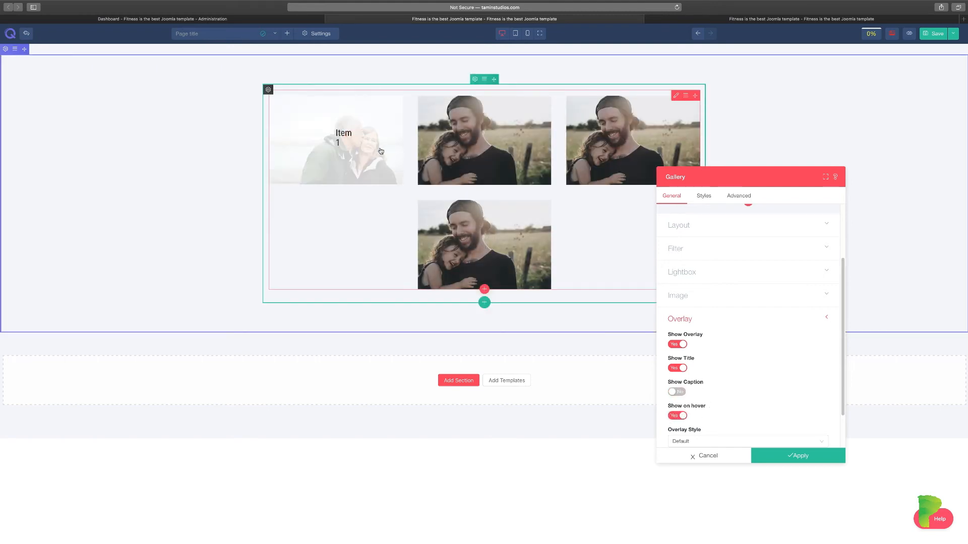
Set Overlay Style to none after trying Primary.
scroll(725, 393, down, 2)
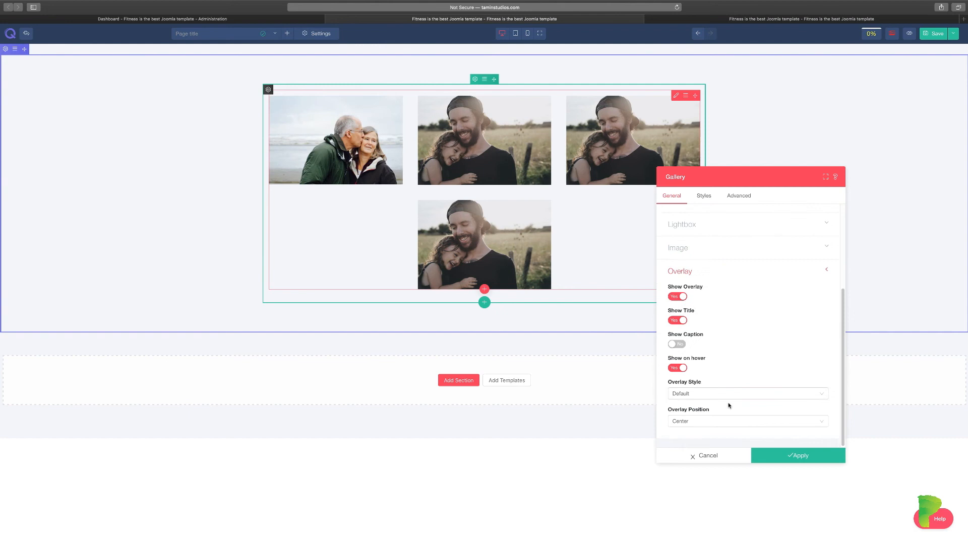
click(701, 395)
click(689, 418)
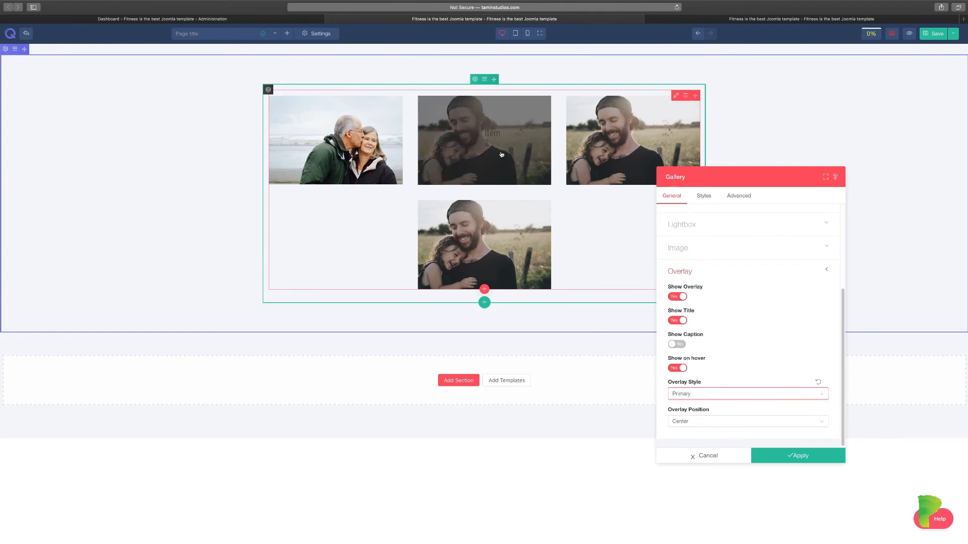
click(693, 394)
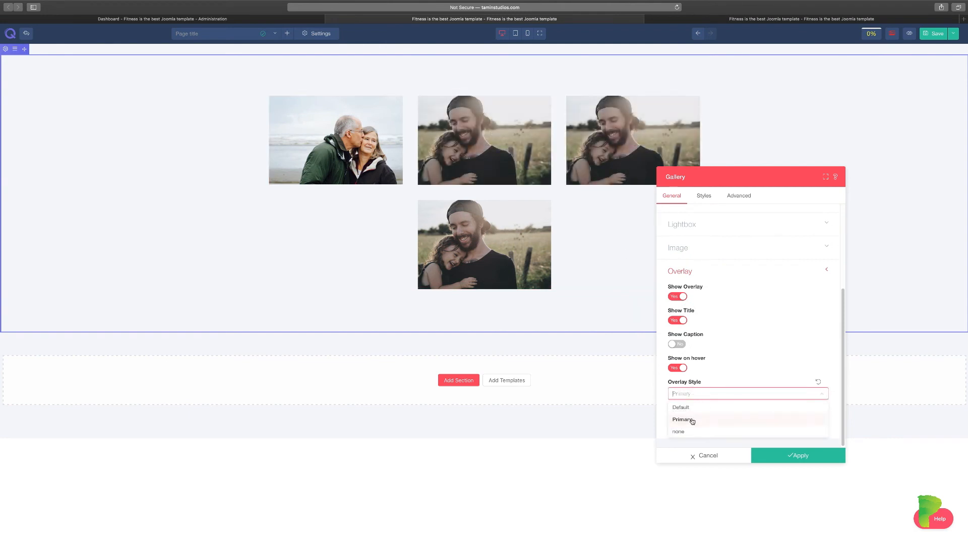
click(686, 431)
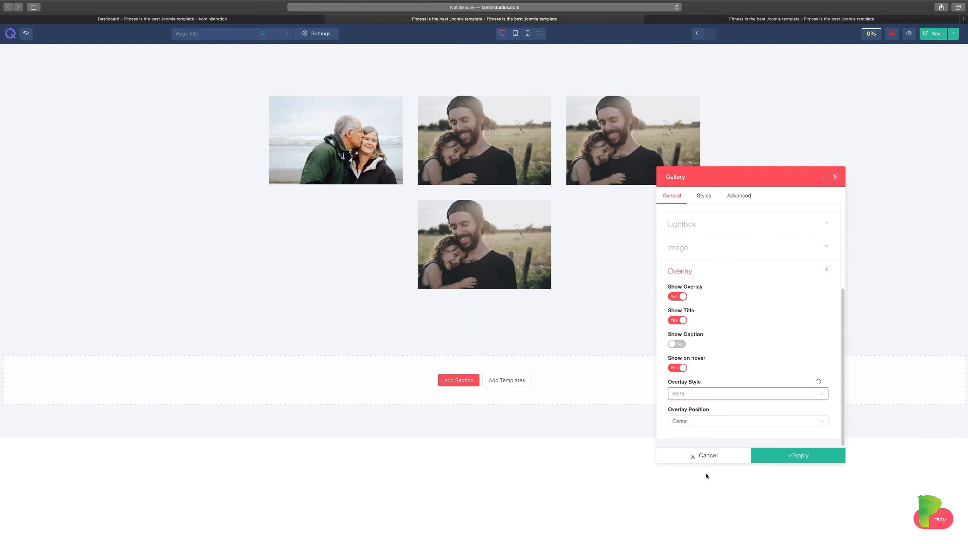
Set Overlay Position to Bottom after trying Top and Right.
click(695, 422)
click(680, 446)
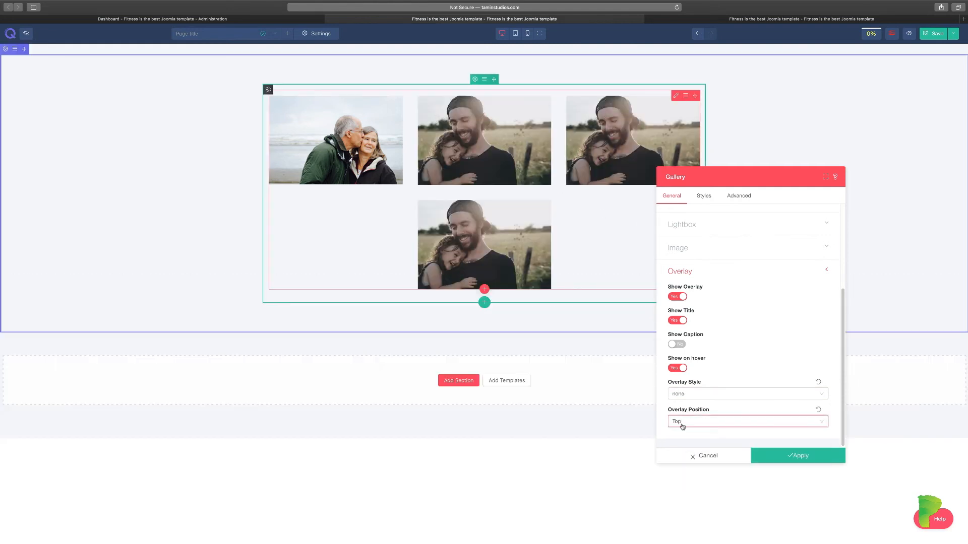
click(682, 427)
click(690, 468)
click(696, 424)
click(681, 484)
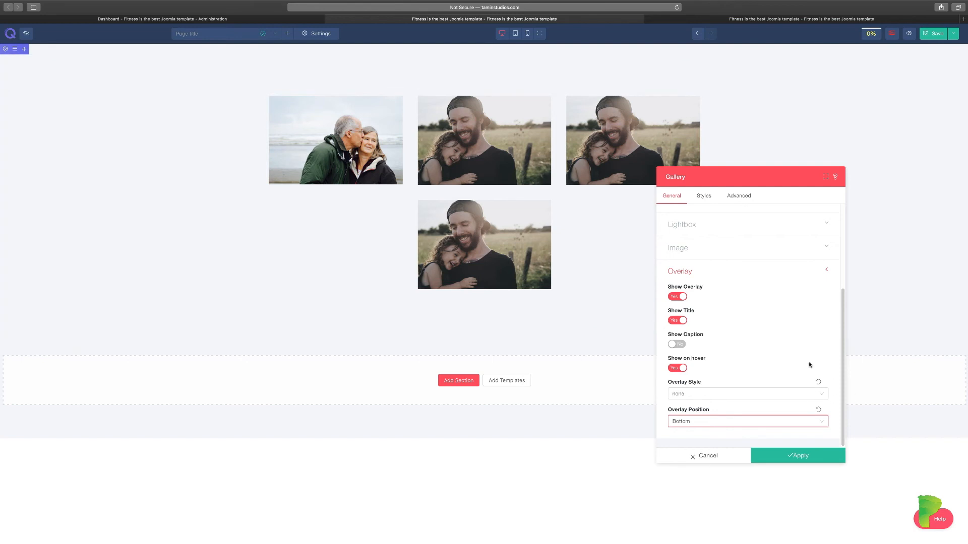
drag(844, 365, 836, 277)
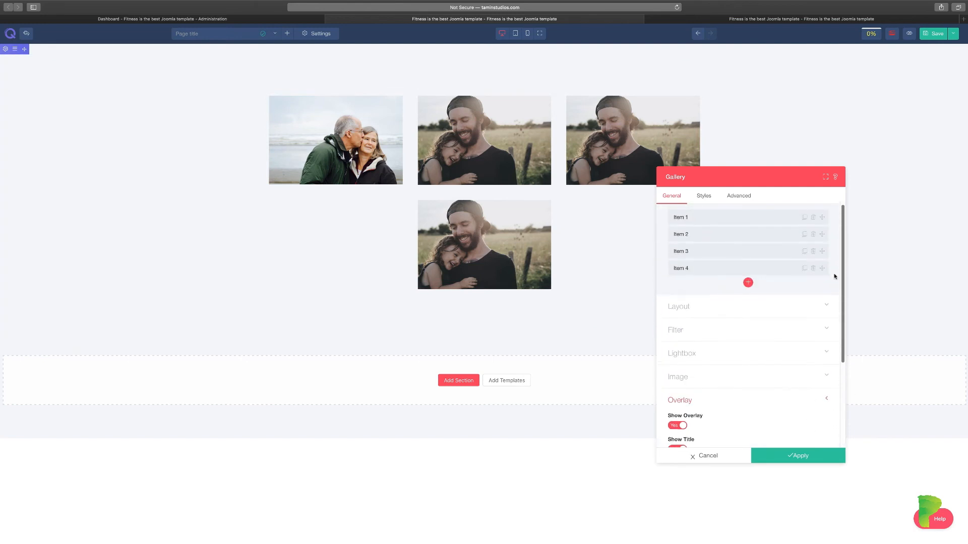
In the Styles tab's Image section, set Border Type to Double.
click(707, 202)
click(696, 225)
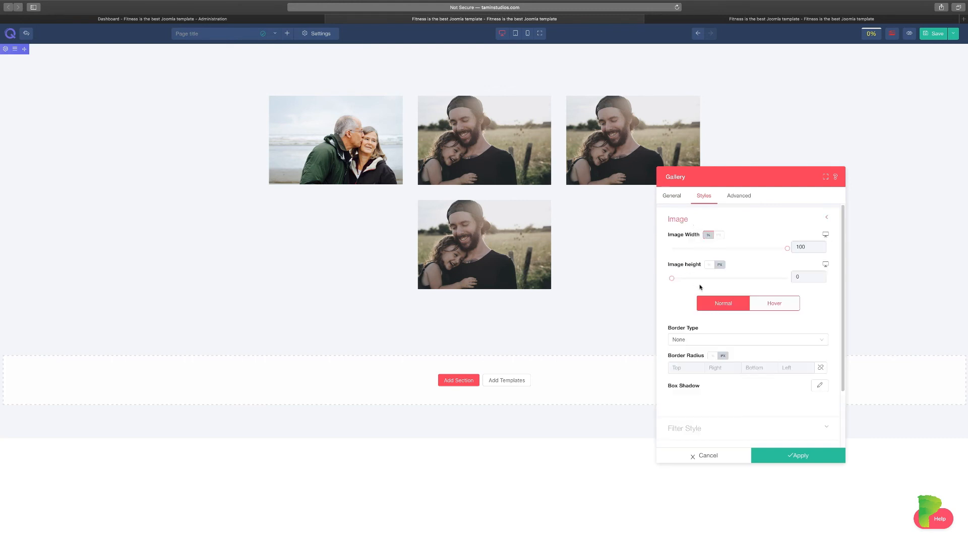
click(723, 338)
click(706, 365)
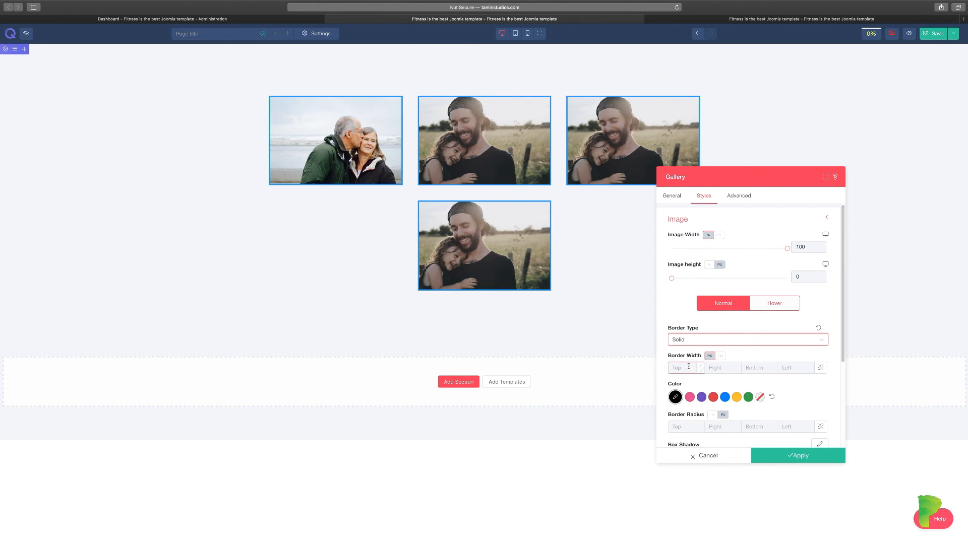
click(708, 342)
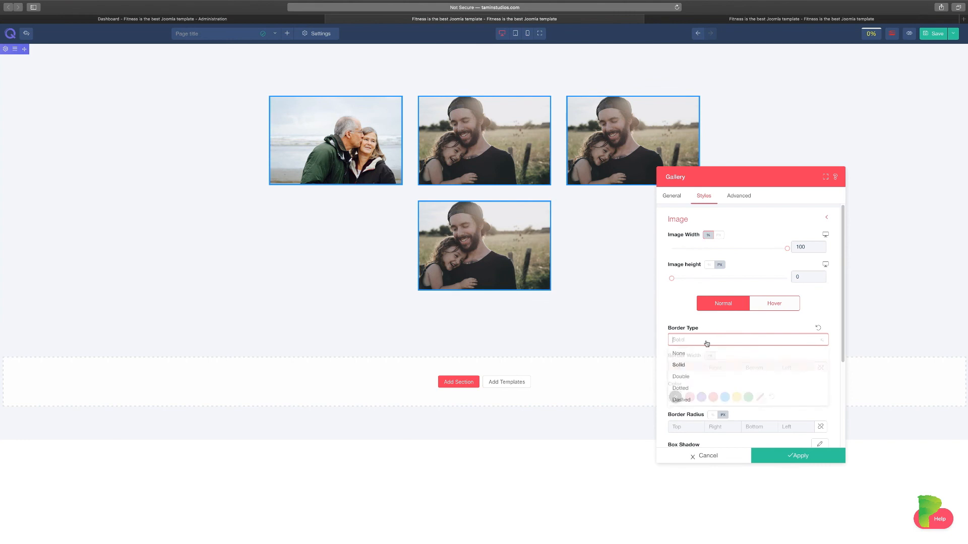
click(686, 378)
Make the border 22 wide on top, right and bottom, clear left, and colour it red.
click(689, 369)
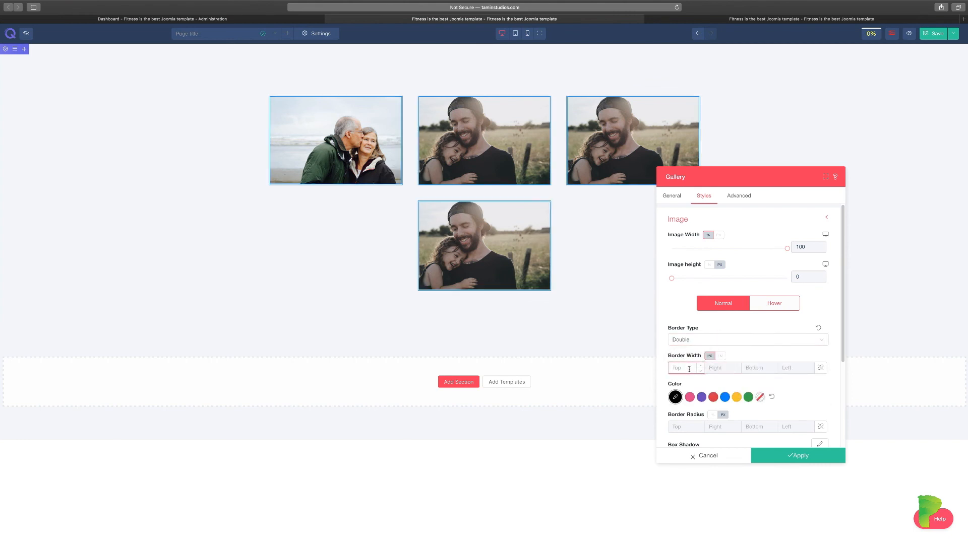
text(22)
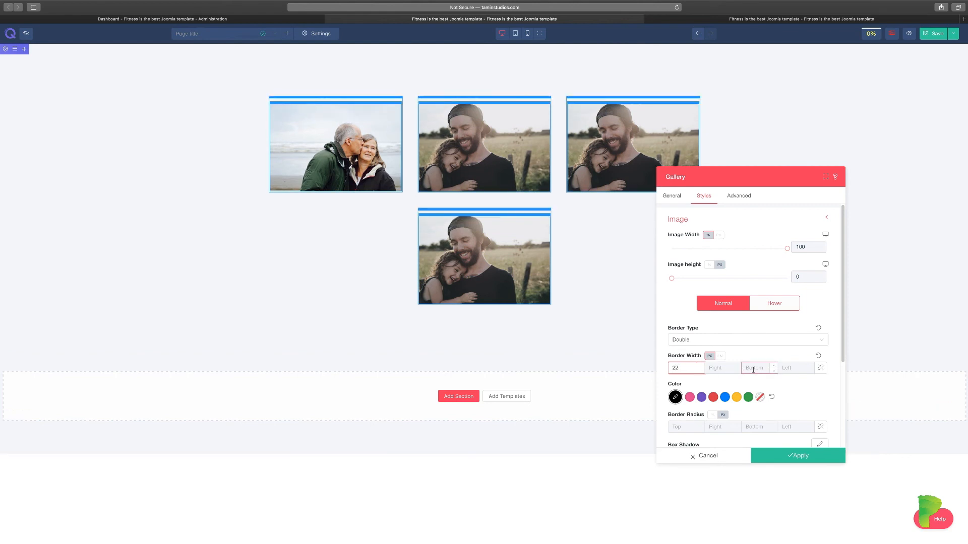
click(753, 370)
text(22)
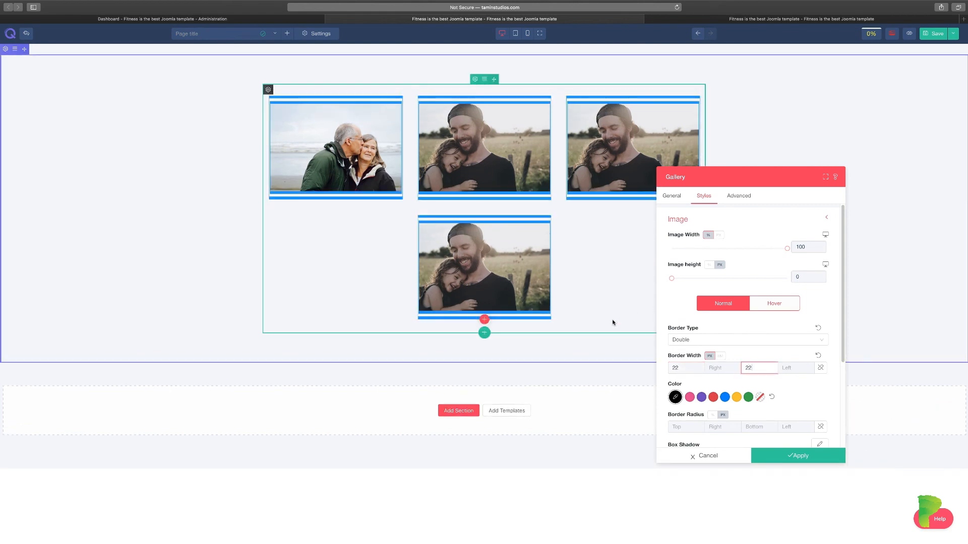
click(718, 367)
text(22)
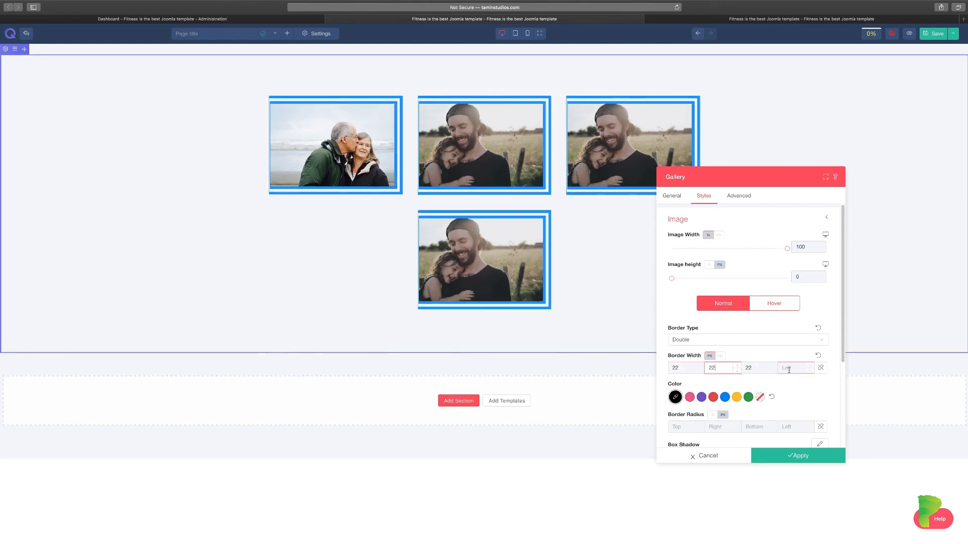
click(789, 370)
text(22)
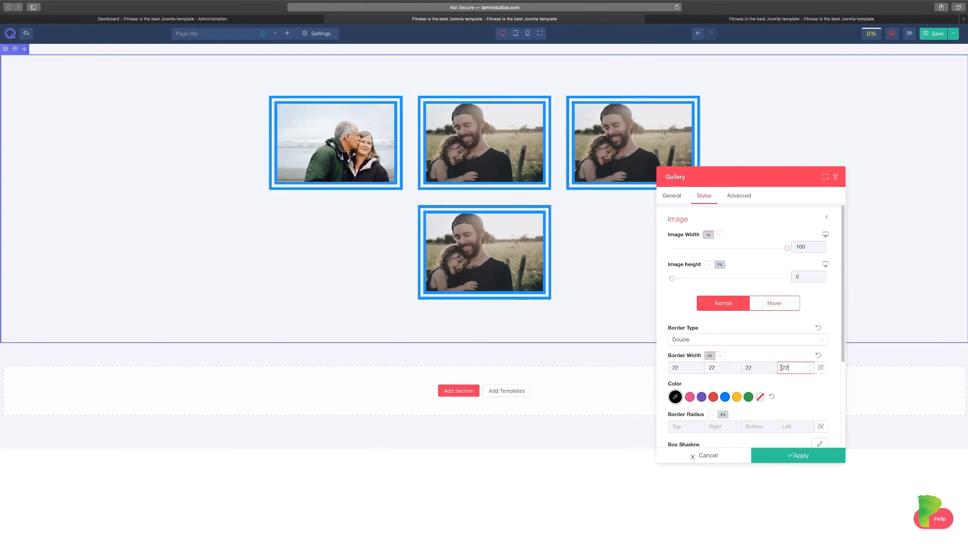
key(BackSpace)
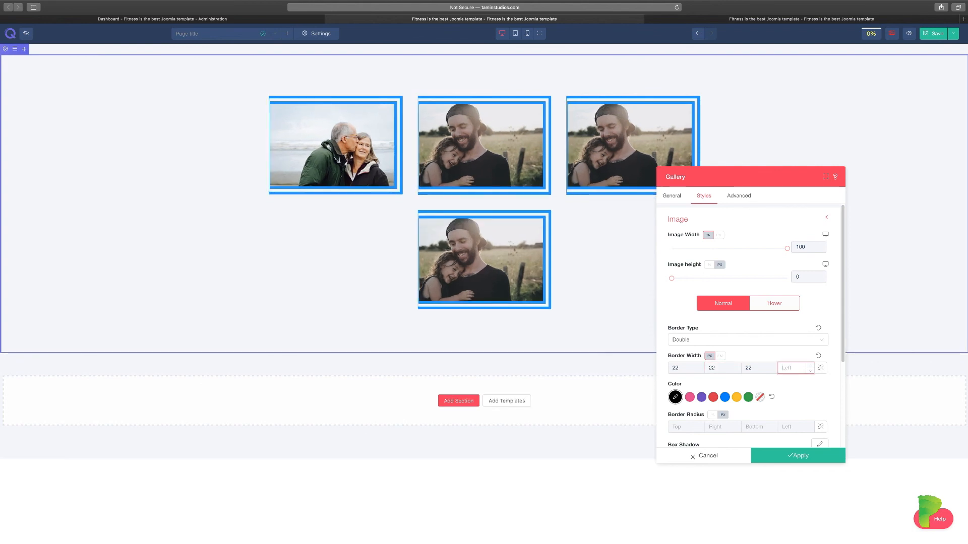
click(724, 398)
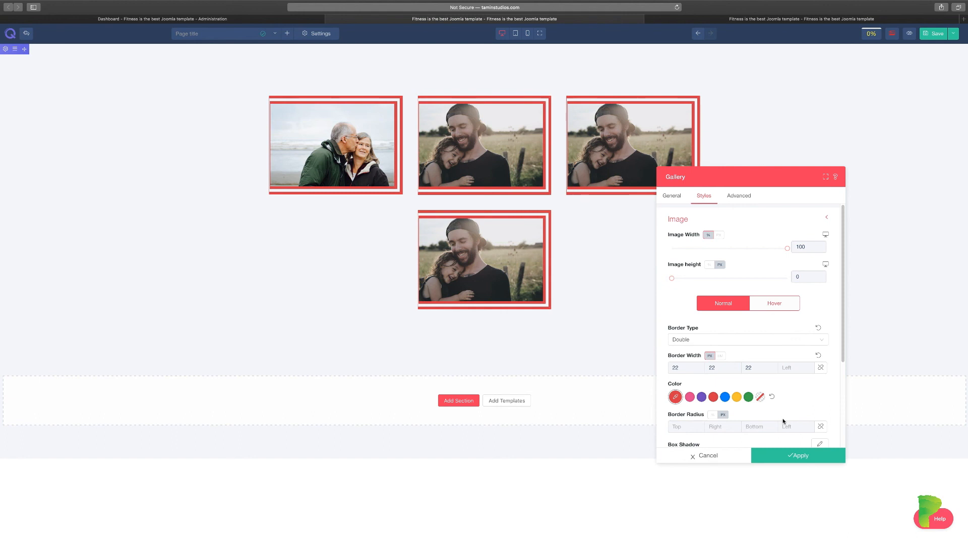
scroll(782, 419, down, 3)
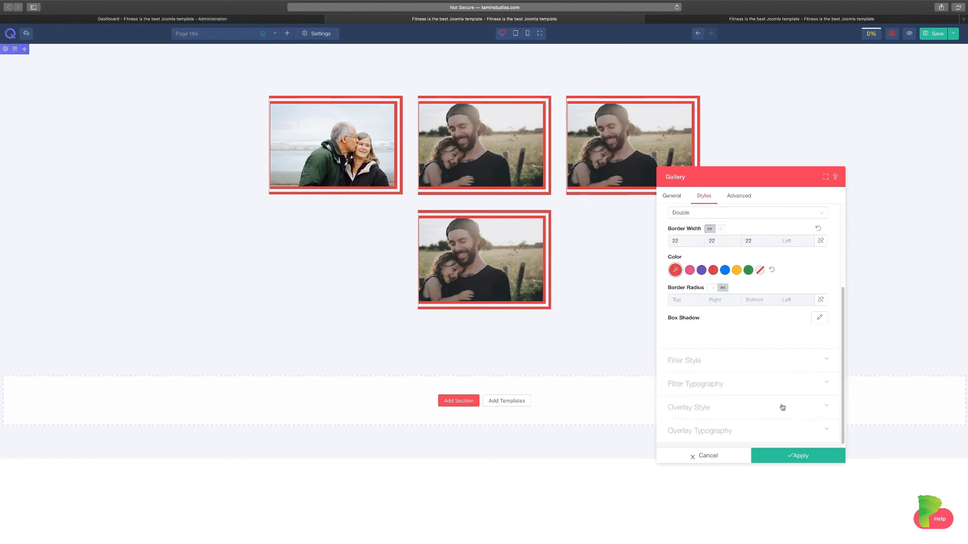
Expand Overlay Style in the Styles tab and set Title Color to red.
click(721, 359)
scroll(743, 394, down, 2)
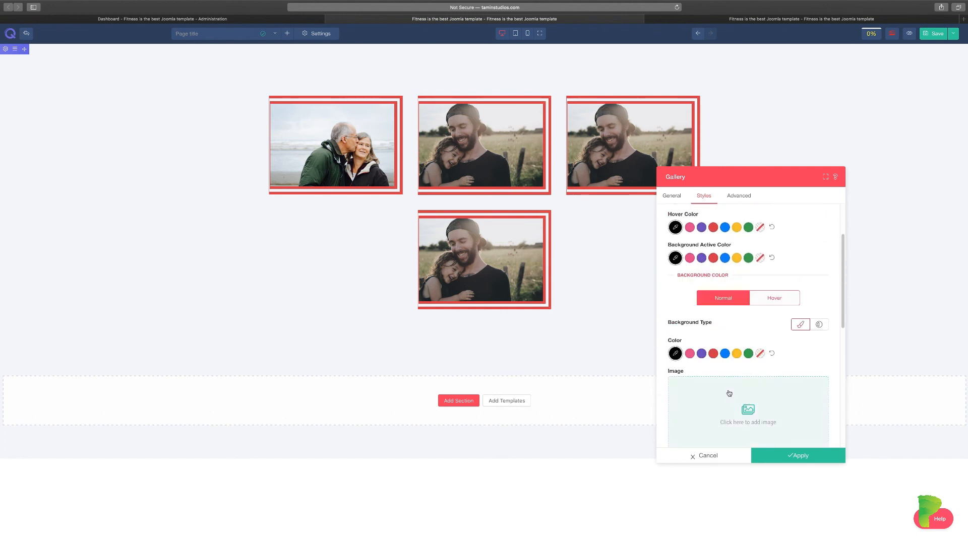
scroll(728, 383, down, 10)
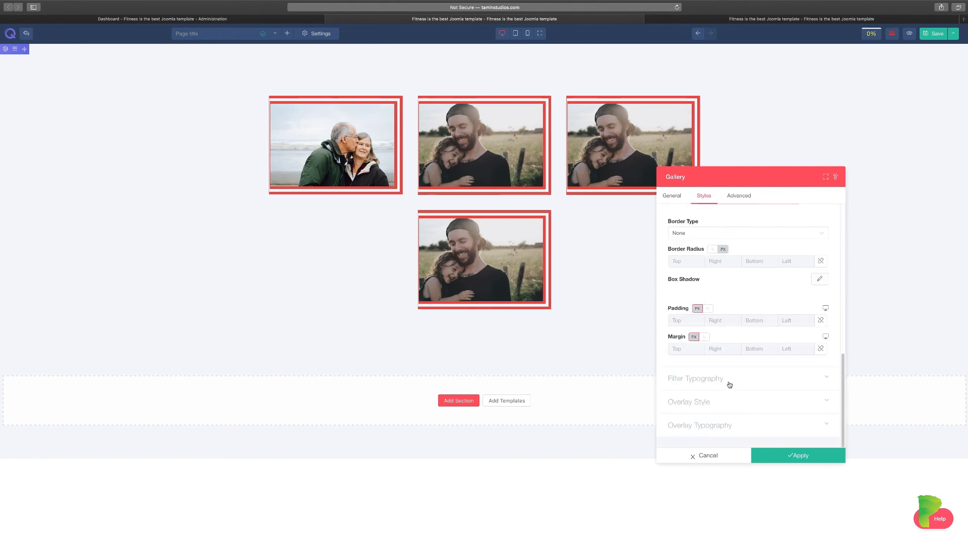
click(717, 403)
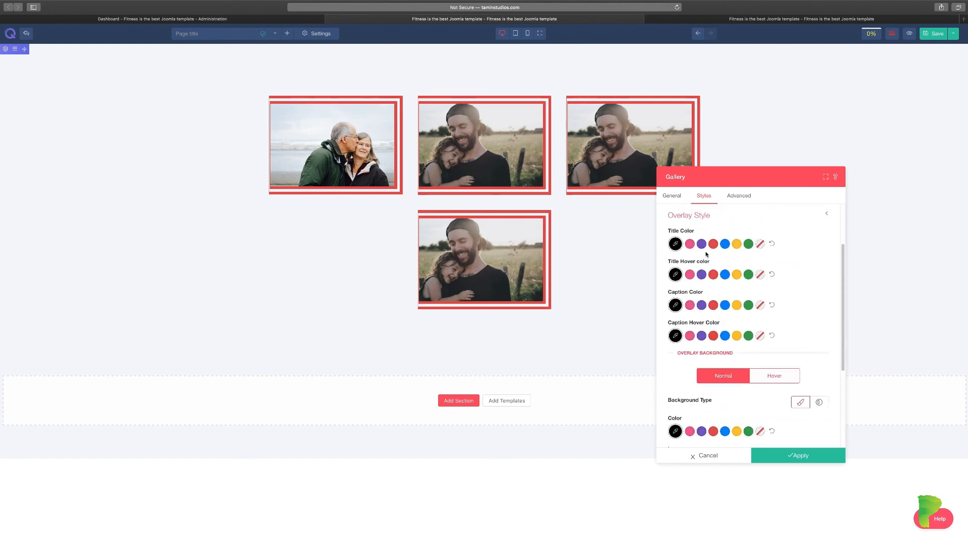
click(701, 244)
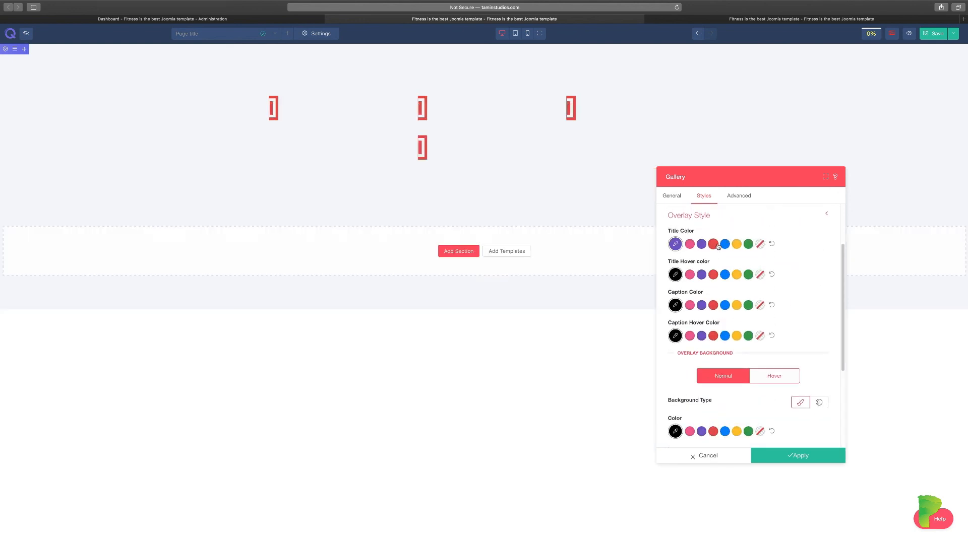
click(713, 245)
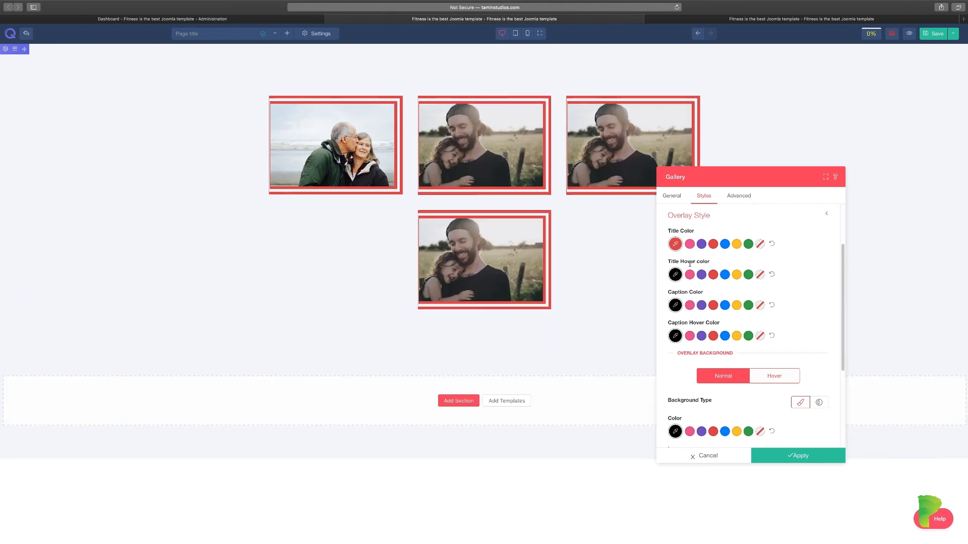